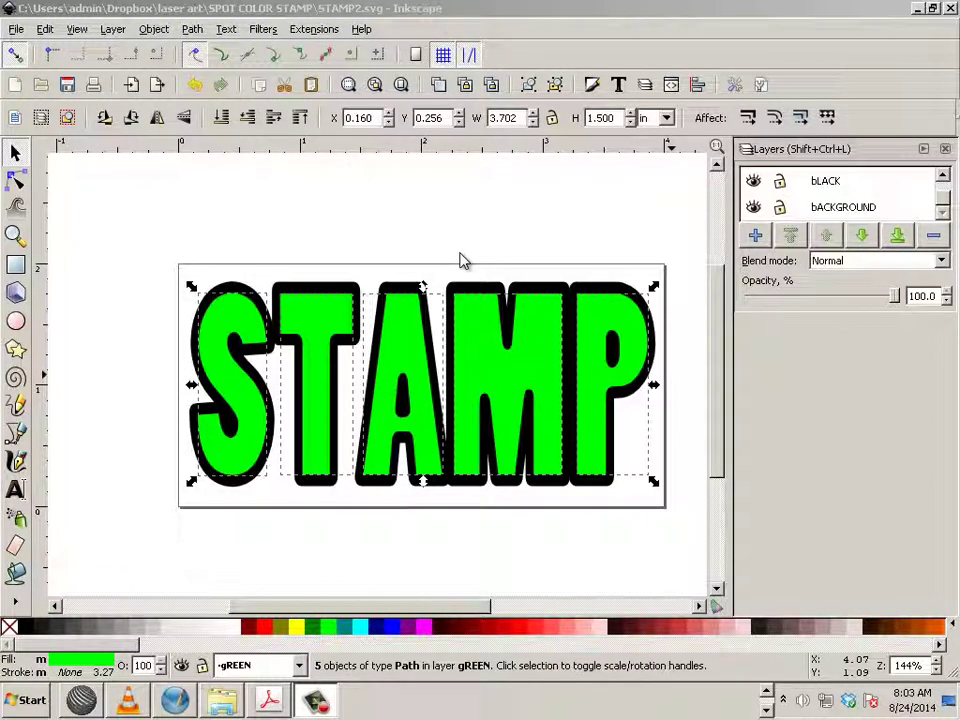
# Briefly hide and re-show the bLACK and gREEN layers to check their letters
pyautogui.click(753, 183)
pyautogui.click(754, 184)
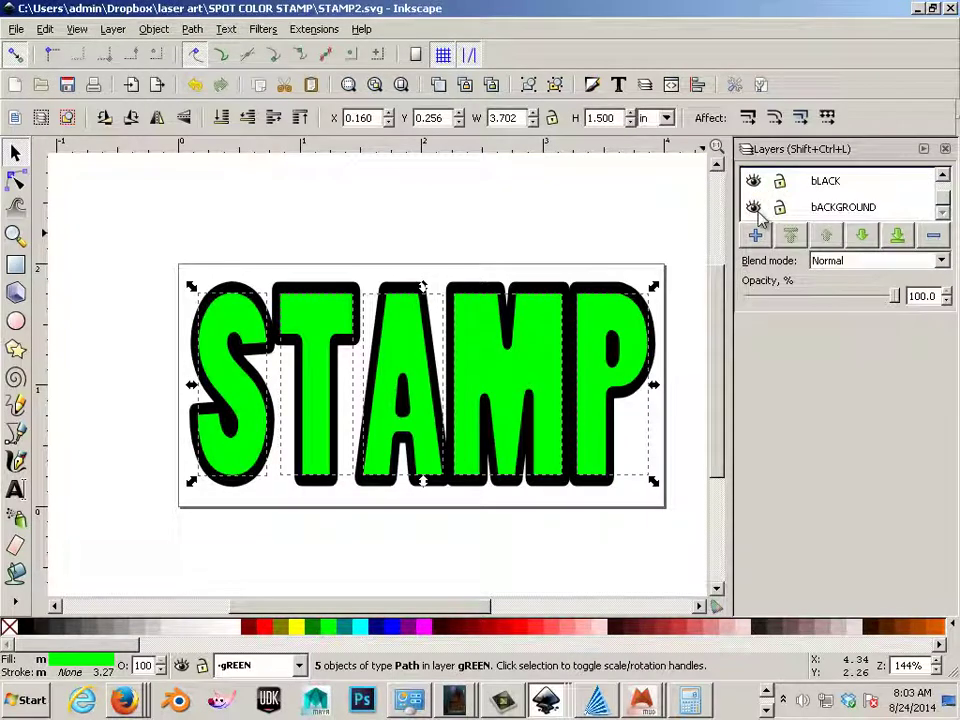
pyautogui.scroll(1, 868, 217)
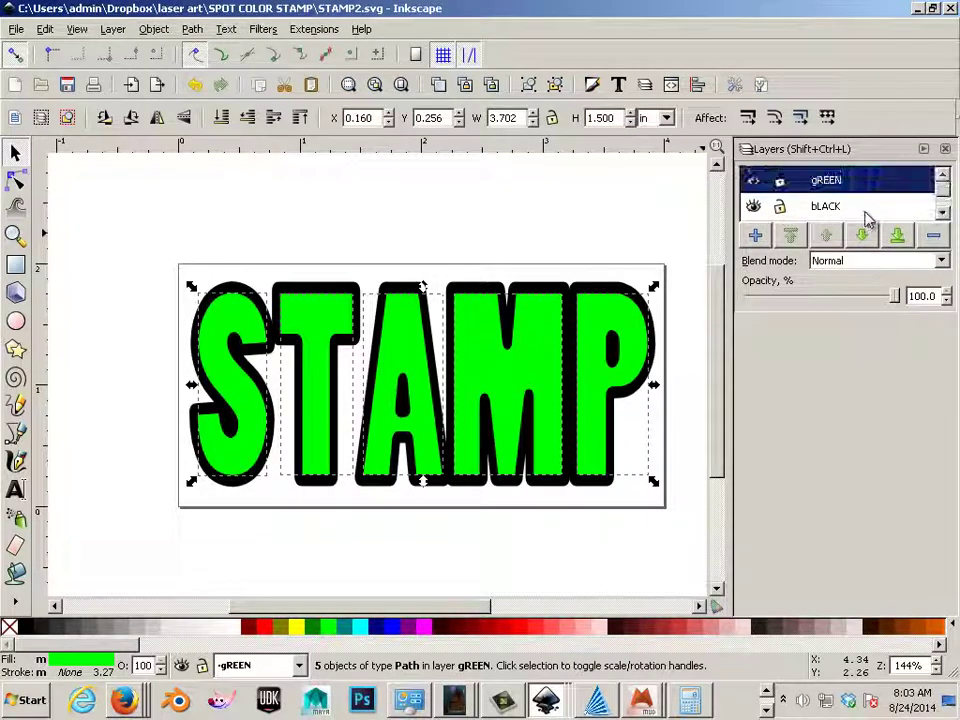
pyautogui.click(753, 180)
pyautogui.click(753, 180)
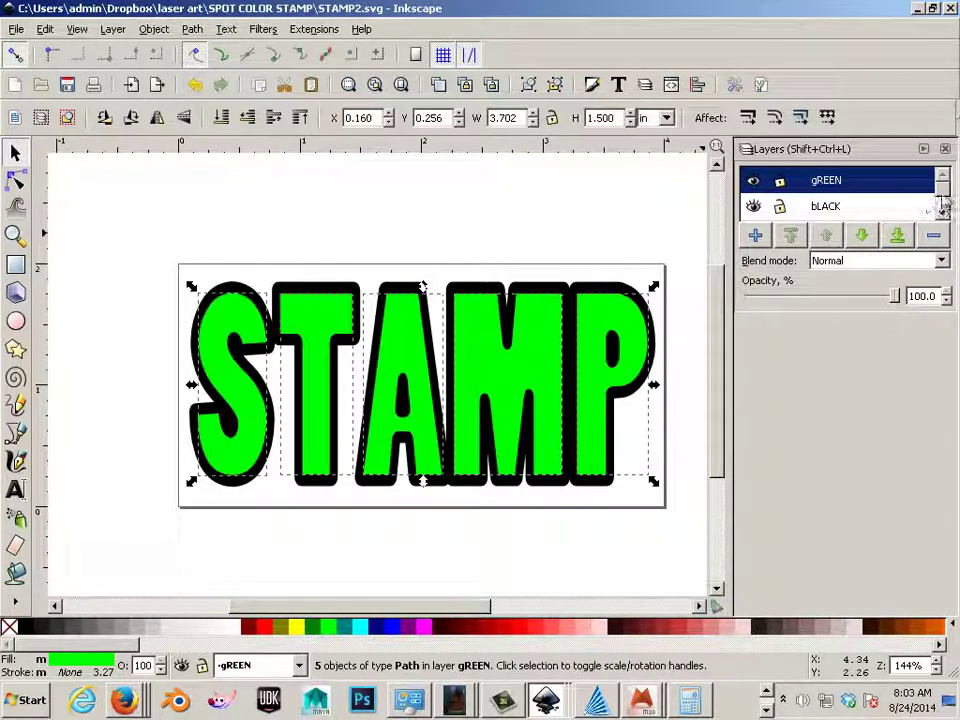
pyautogui.scroll(-1, 942, 203)
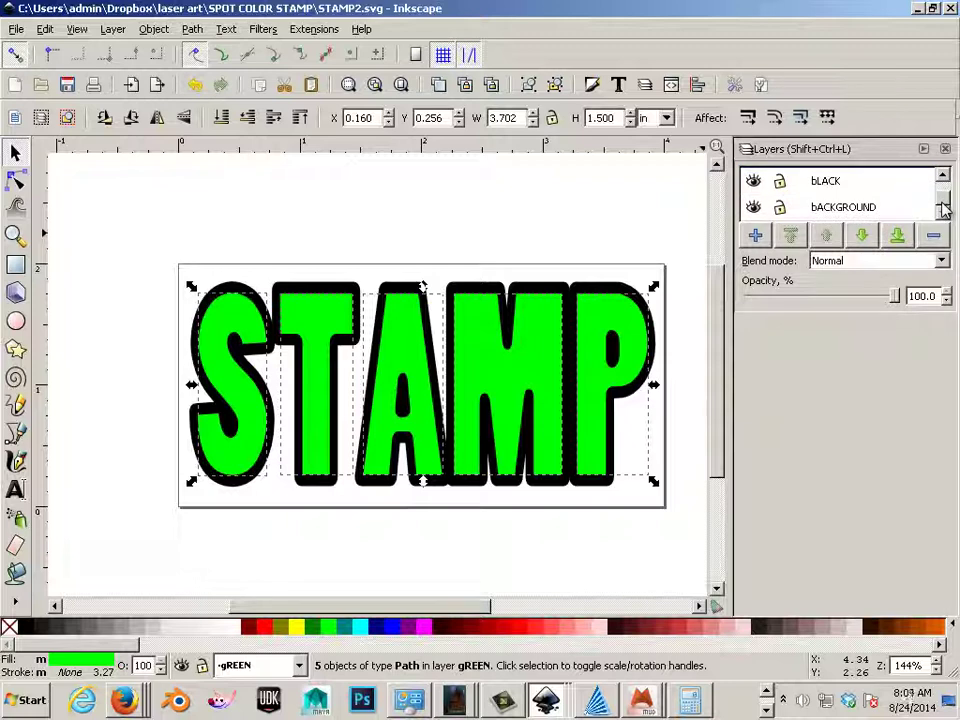
# On the bACKGROUND layer, draw a rectangle enclosing the whole STAMP text
pyautogui.click(868, 207)
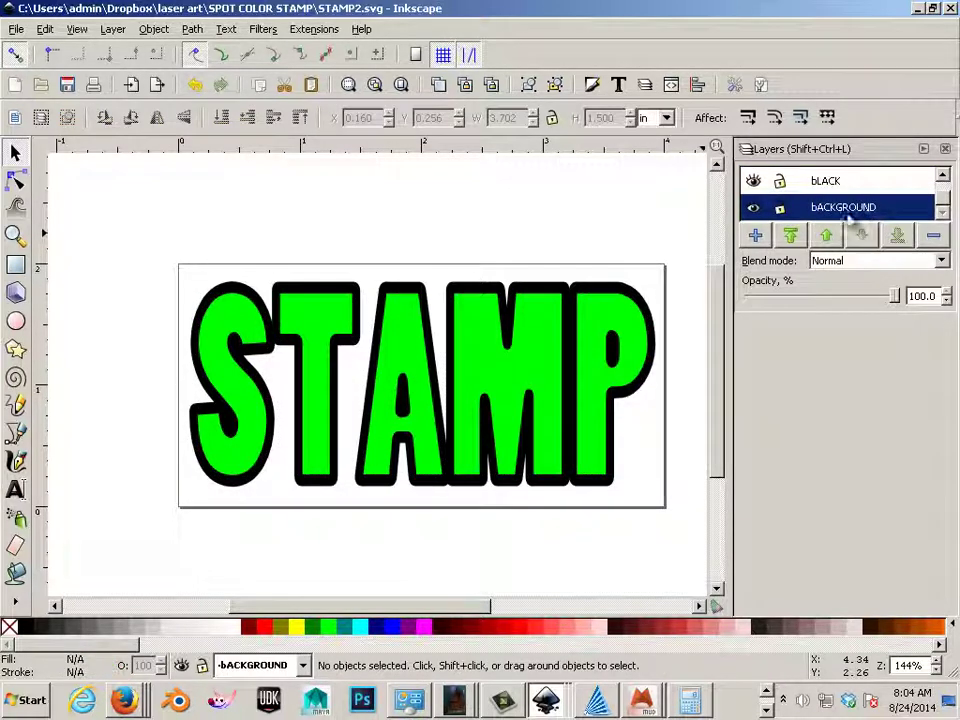
pyautogui.click(16, 266)
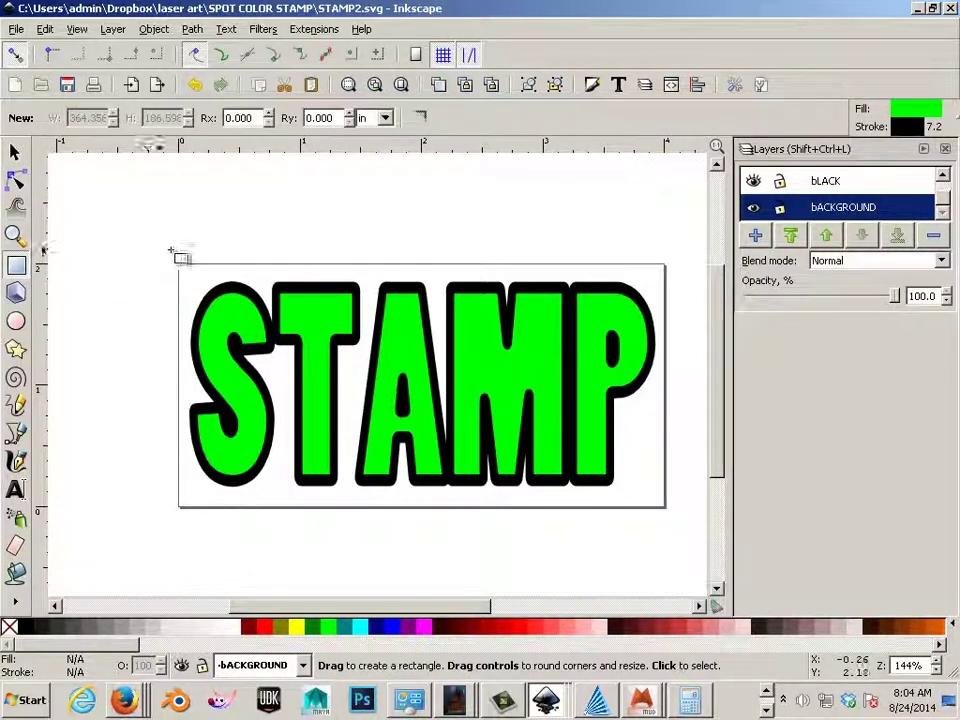
pyautogui.moveTo(168, 254)
pyautogui.mouseDown()
pyautogui.moveTo(611, 471)
pyautogui.moveTo(677, 506)
pyautogui.moveTo(676, 519)
pyautogui.mouseUp()
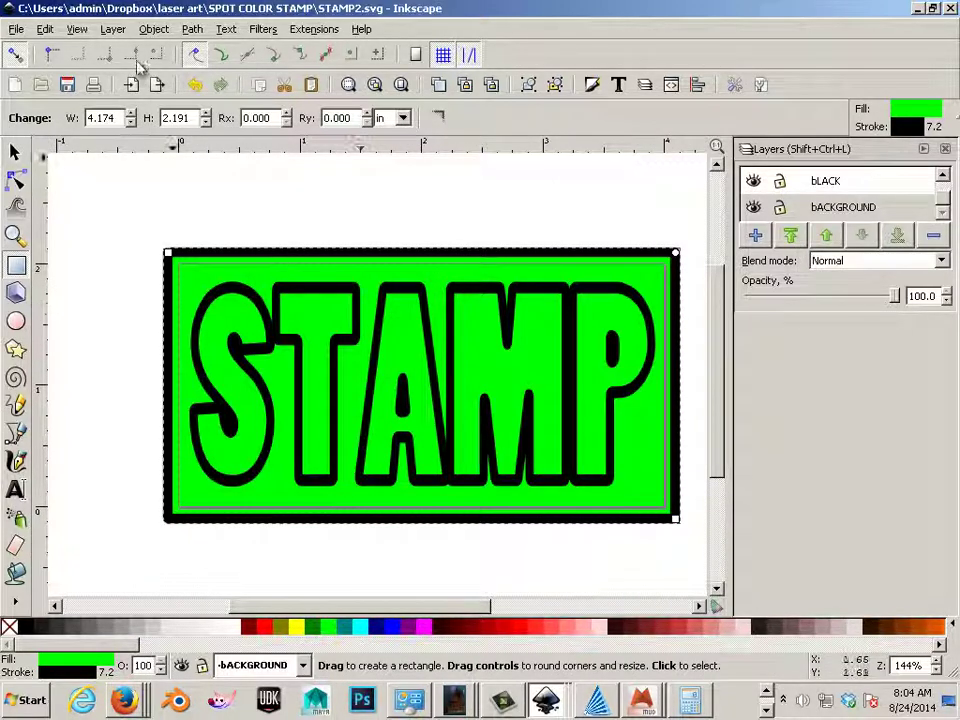
pyautogui.click(112, 29)
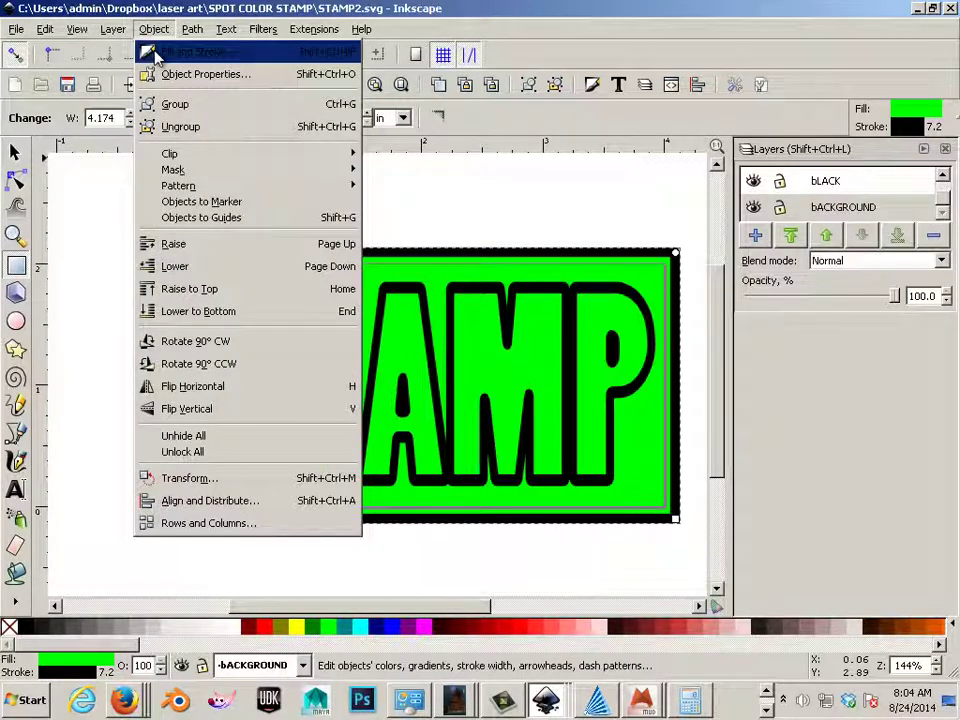
# Give the background rectangle a flat black fill with no stroke, then deselect it
pyautogui.click(152, 51)
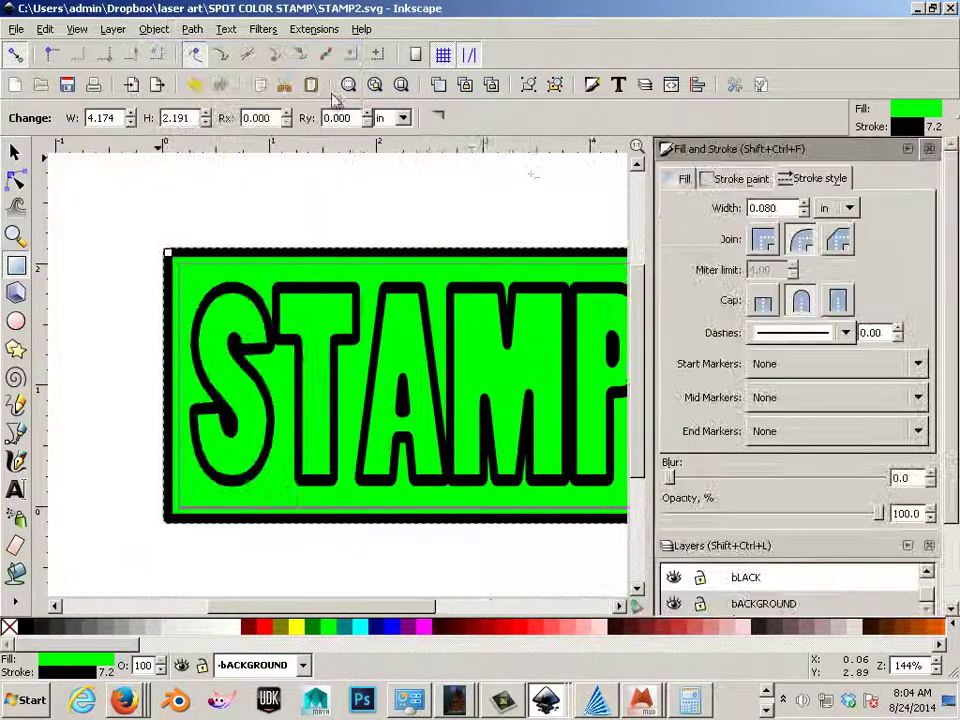
pyautogui.click(681, 182)
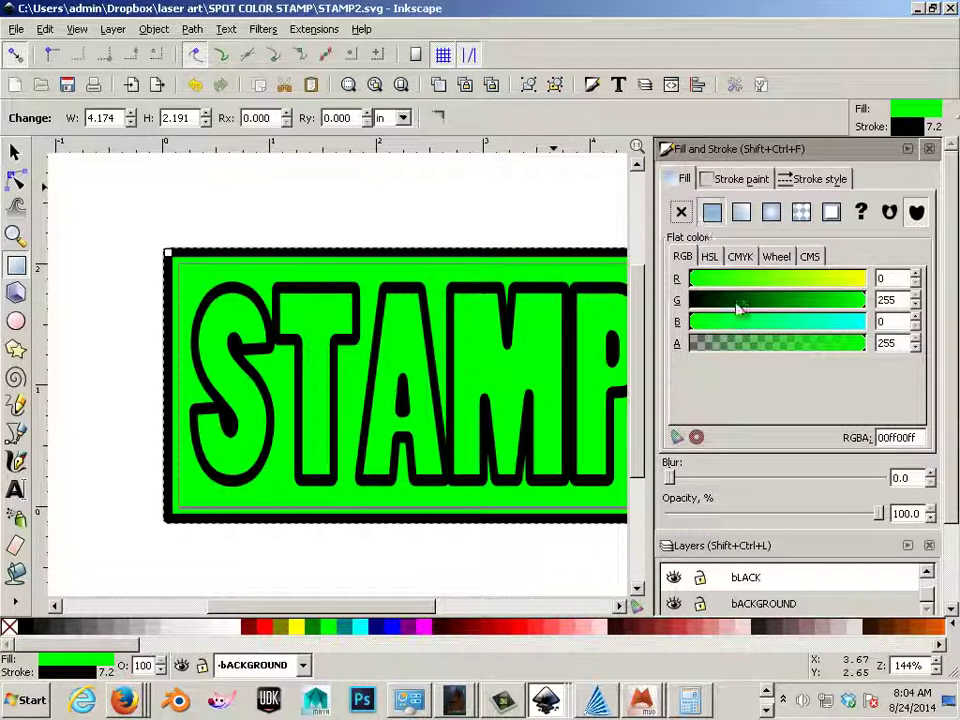
pyautogui.moveTo(736, 302); pyautogui.dragTo(677, 304)
pyautogui.click(738, 179)
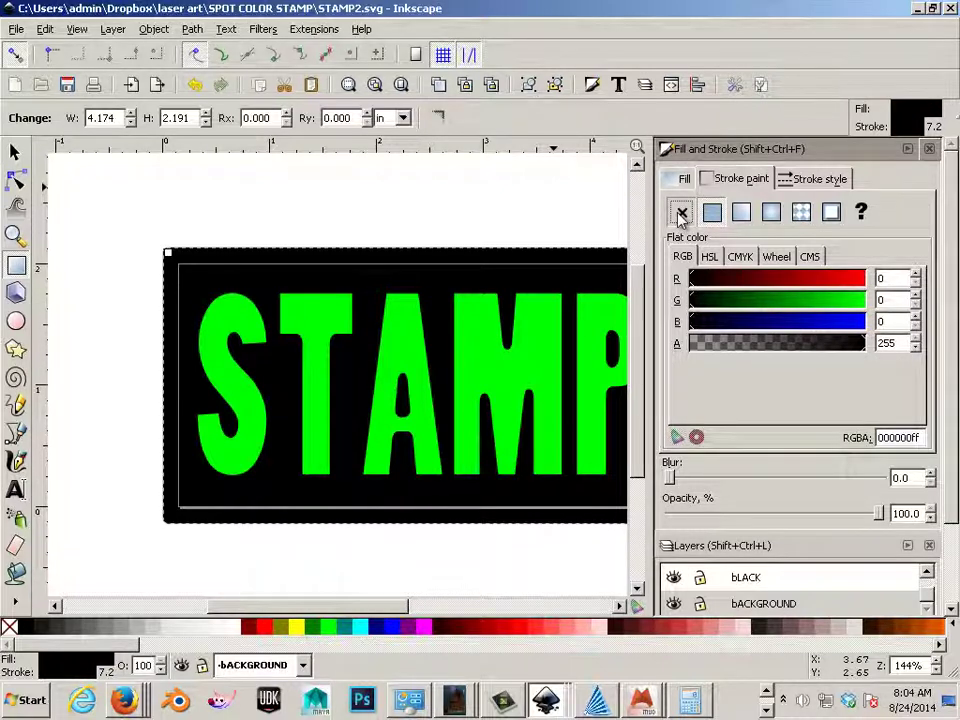
pyautogui.click(681, 212)
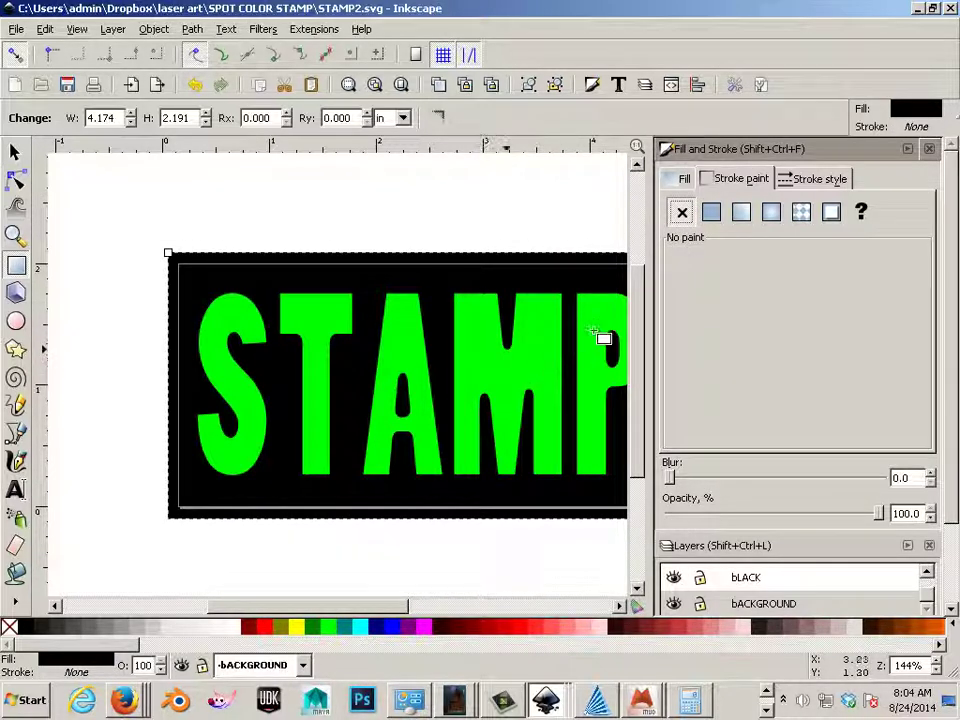
pyautogui.click(15, 151)
pyautogui.click(439, 216)
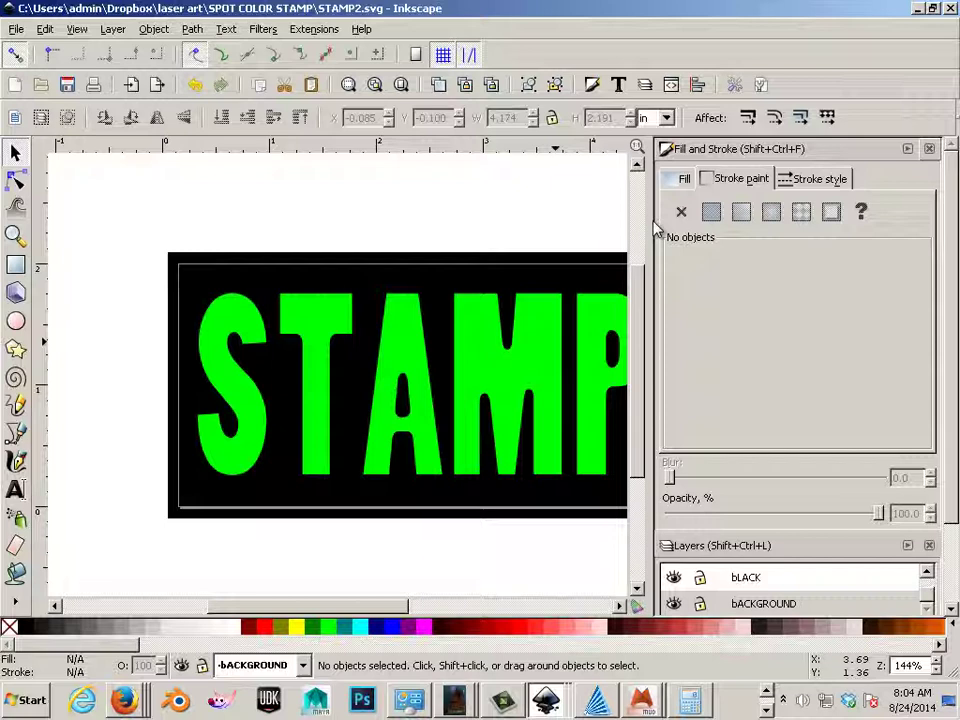
# Make gREEN the current layer, try whitening several selected letters at once, then undo it
pyautogui.click(789, 584)
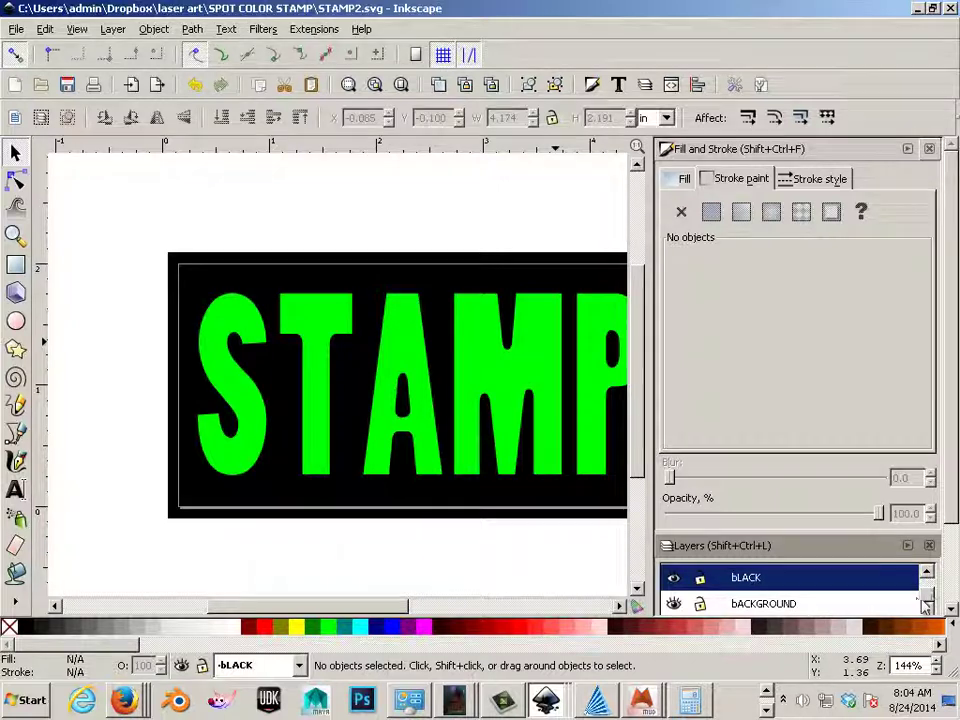
pyautogui.moveTo(932, 598); pyautogui.dragTo(932, 590)
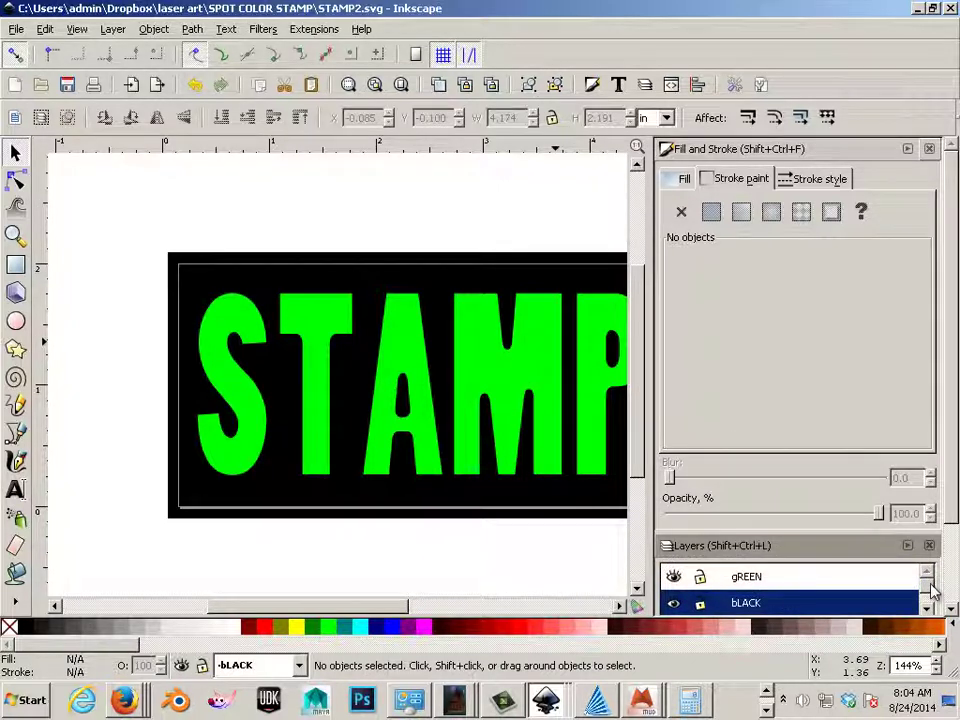
pyautogui.click(816, 580)
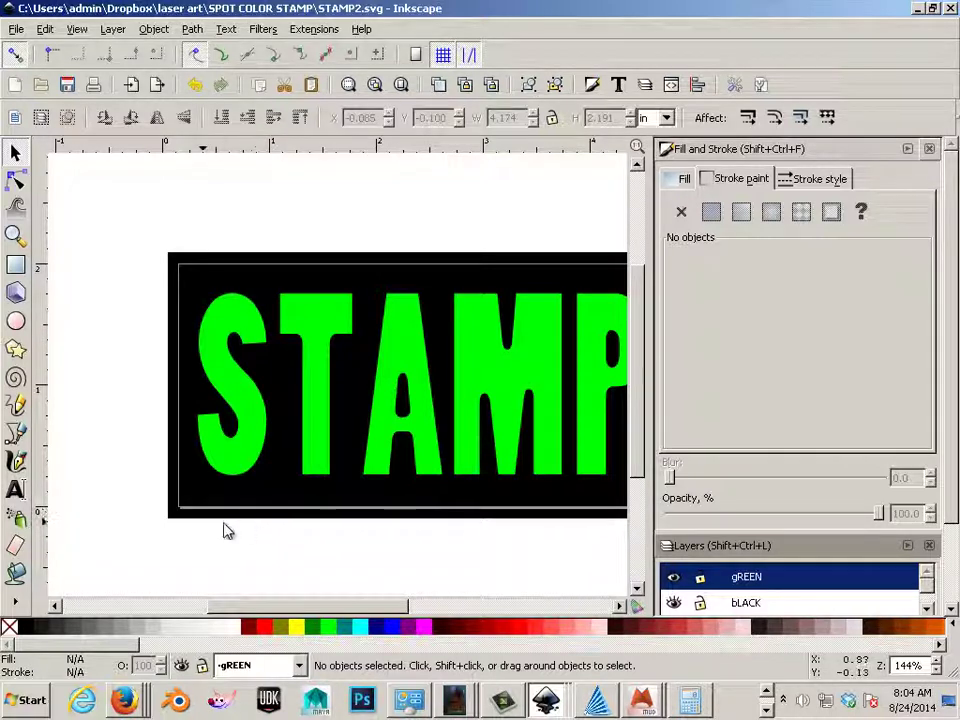
pyautogui.moveTo(197, 541); pyautogui.dragTo(333, 240)
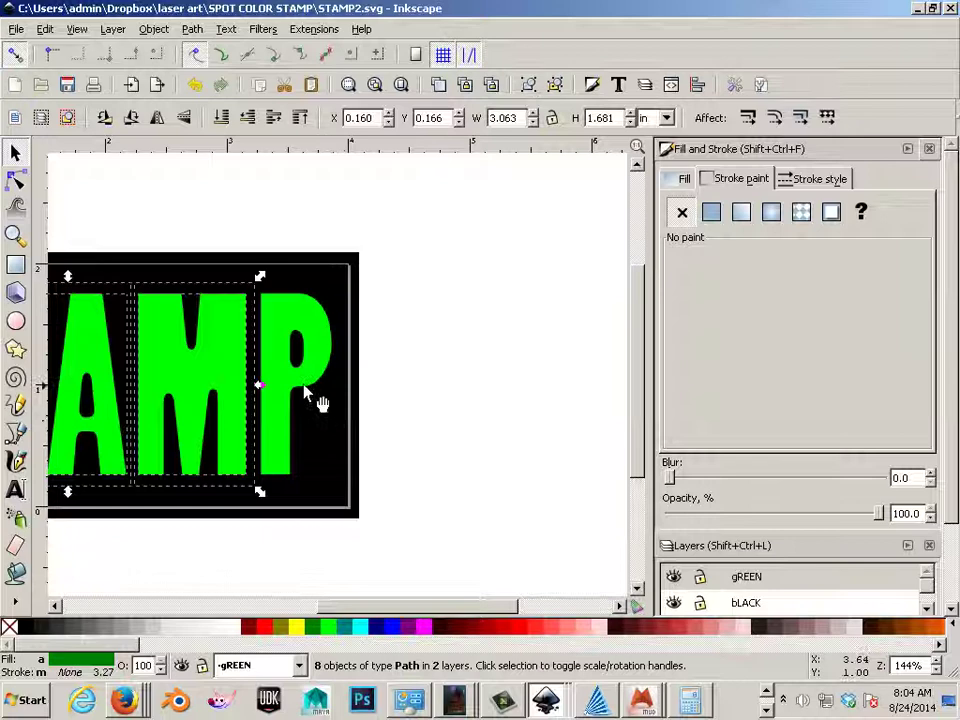
pyautogui.keyDown('shift'); pyautogui.click(305, 383); pyautogui.keyUp('shift')
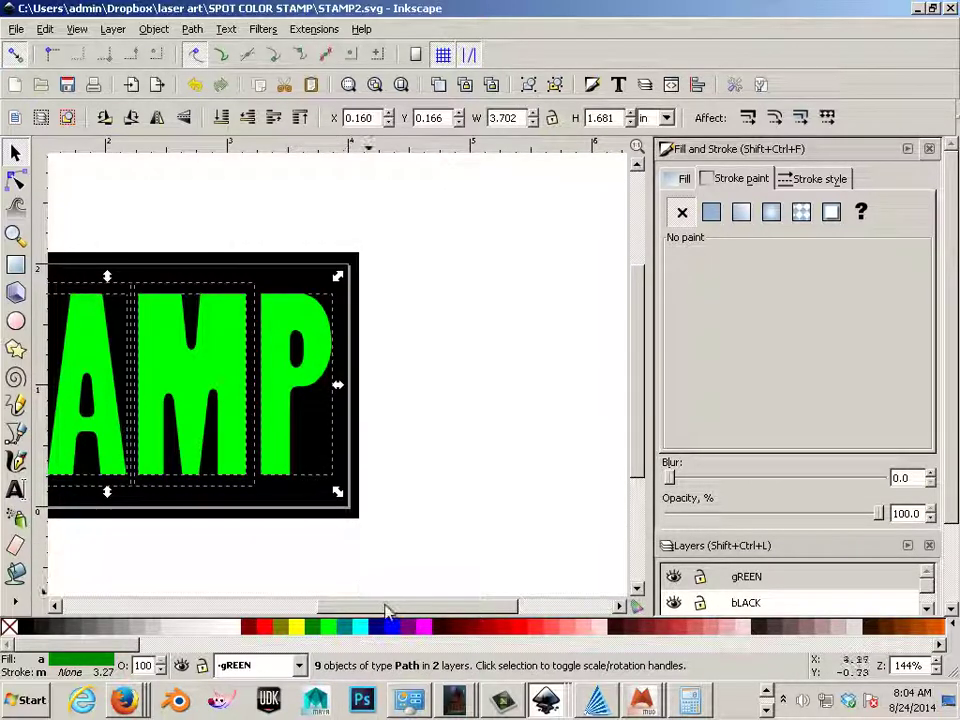
pyautogui.moveTo(386, 607); pyautogui.dragTo(285, 597)
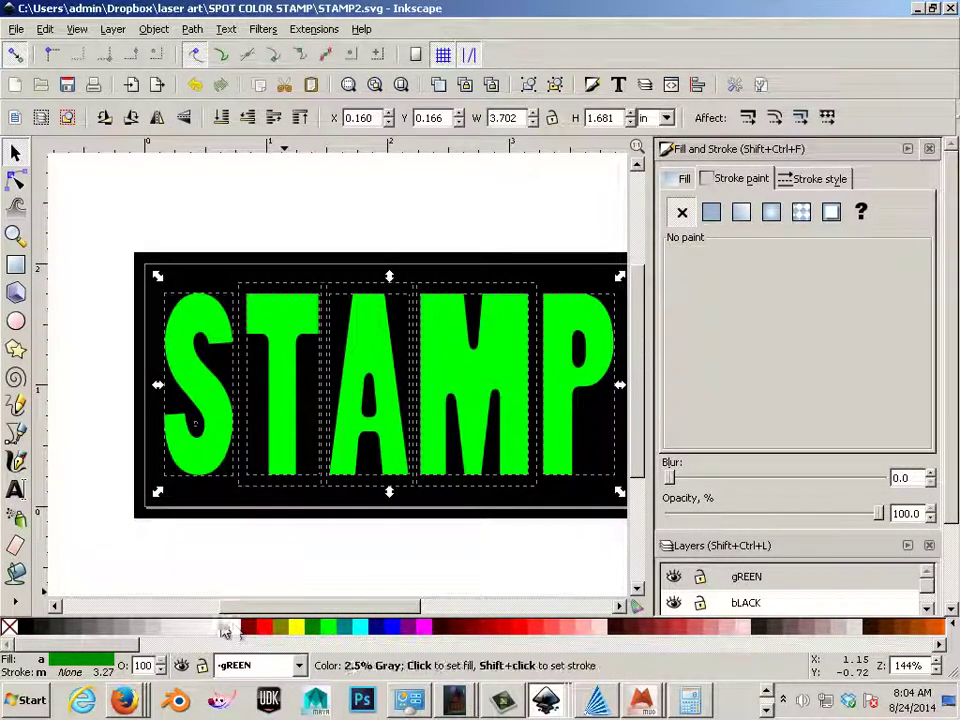
pyautogui.click(234, 630)
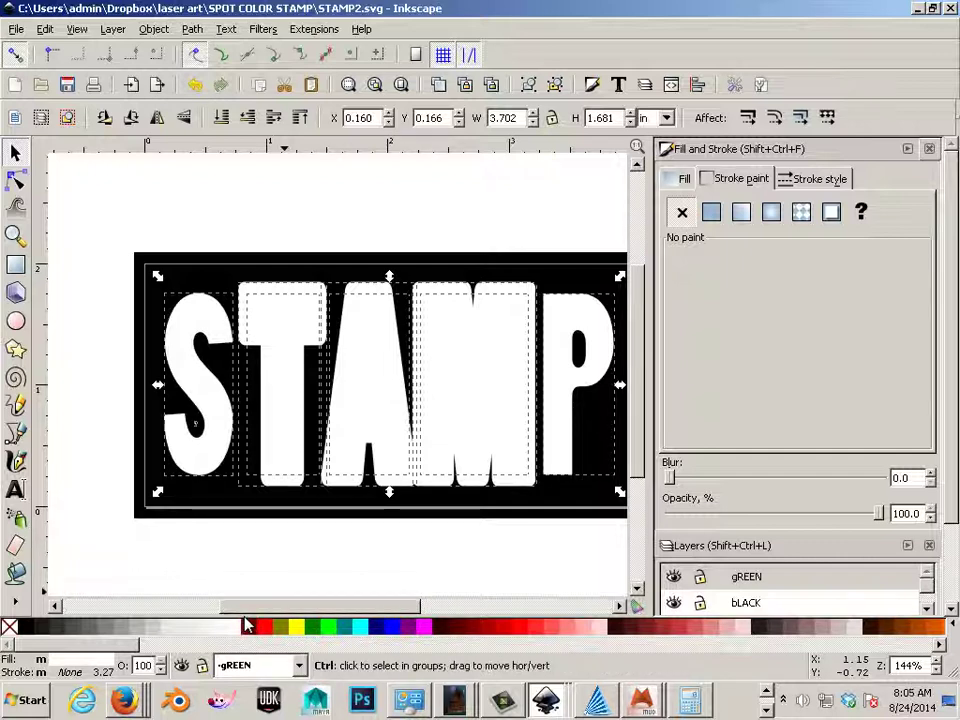
pyautogui.hotkey('ctrl', 'z')
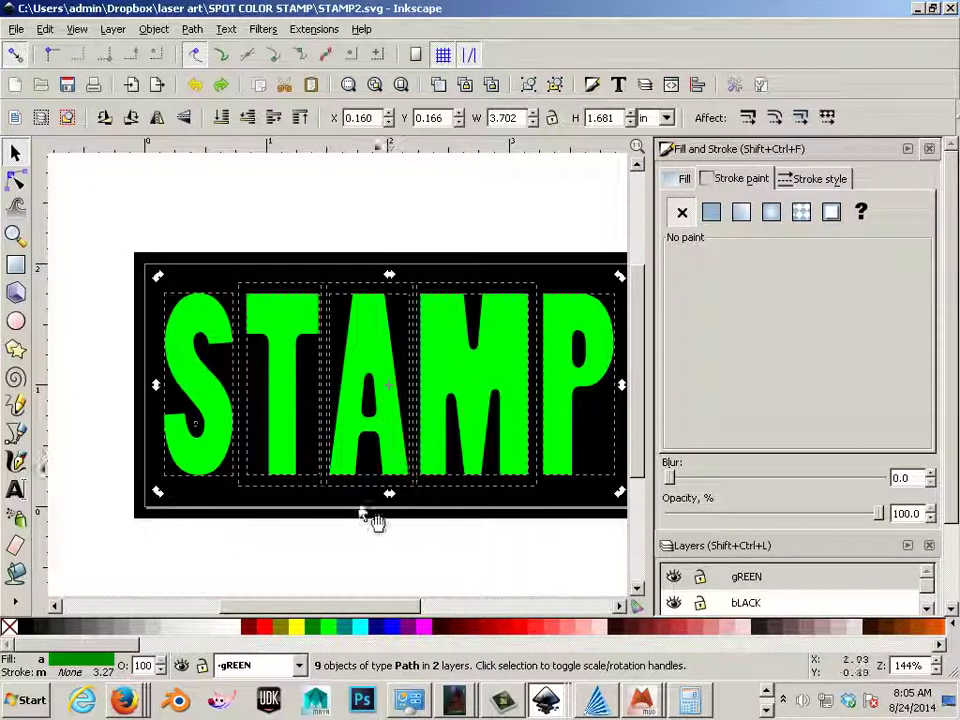
pyautogui.click(364, 489)
# Fill the gREEN letters A, T, S, M and P white one at a time
pyautogui.click(394, 454)
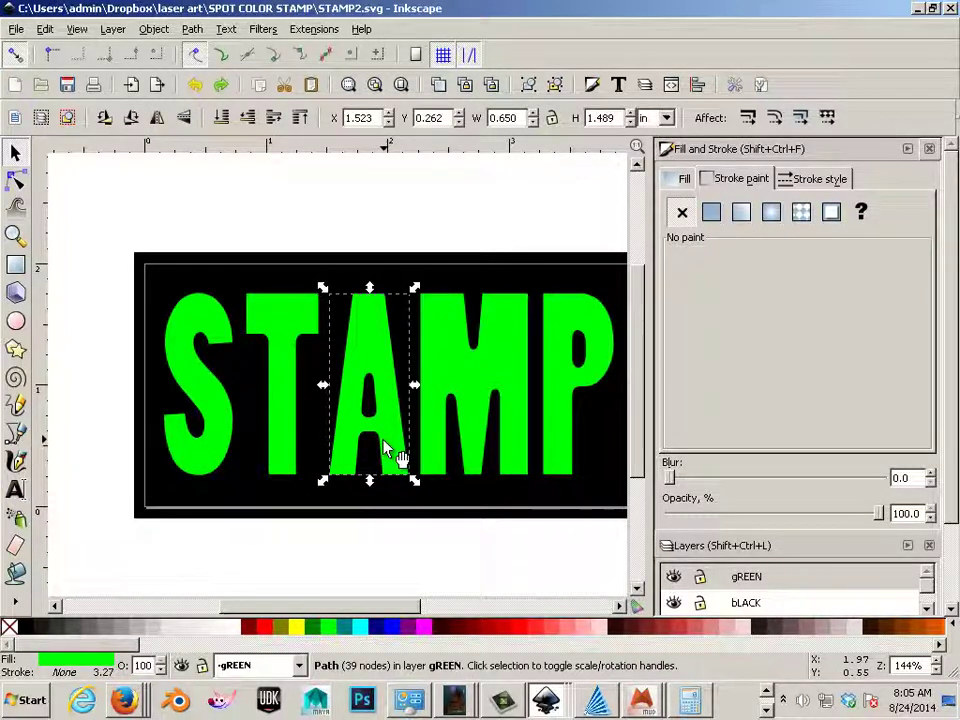
pyautogui.click(234, 630)
pyautogui.click(283, 450)
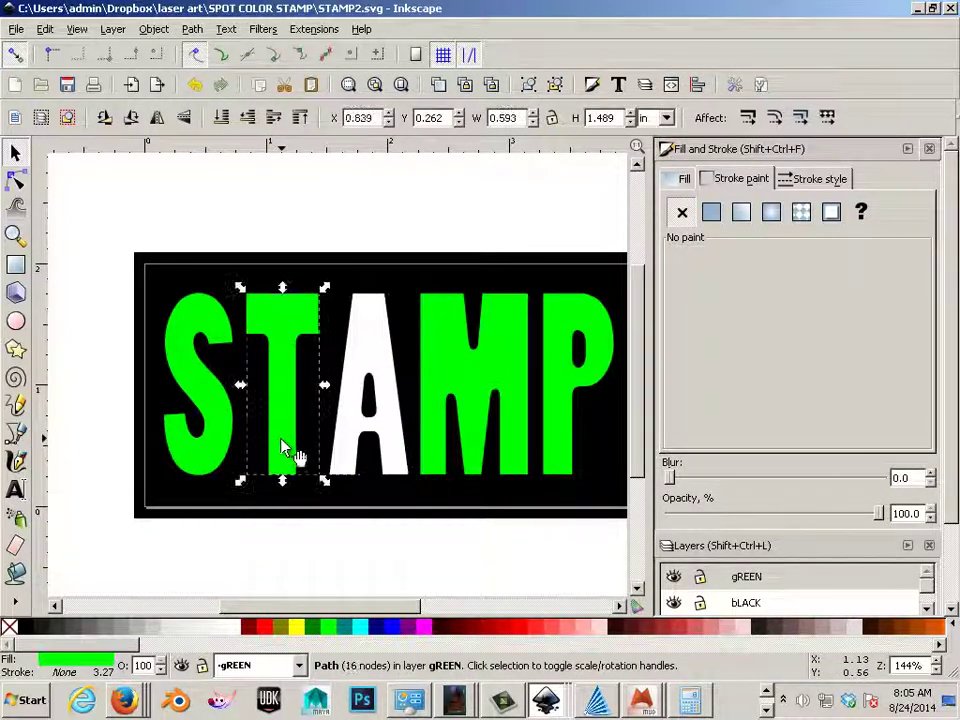
pyautogui.click(234, 630)
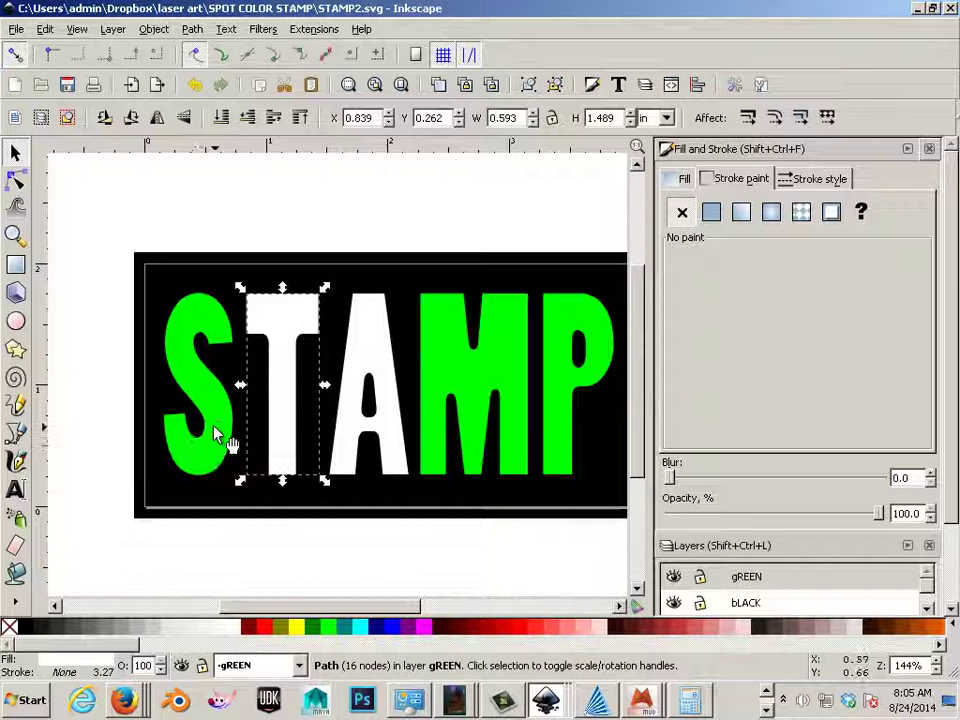
pyautogui.click(178, 445)
pyautogui.click(234, 630)
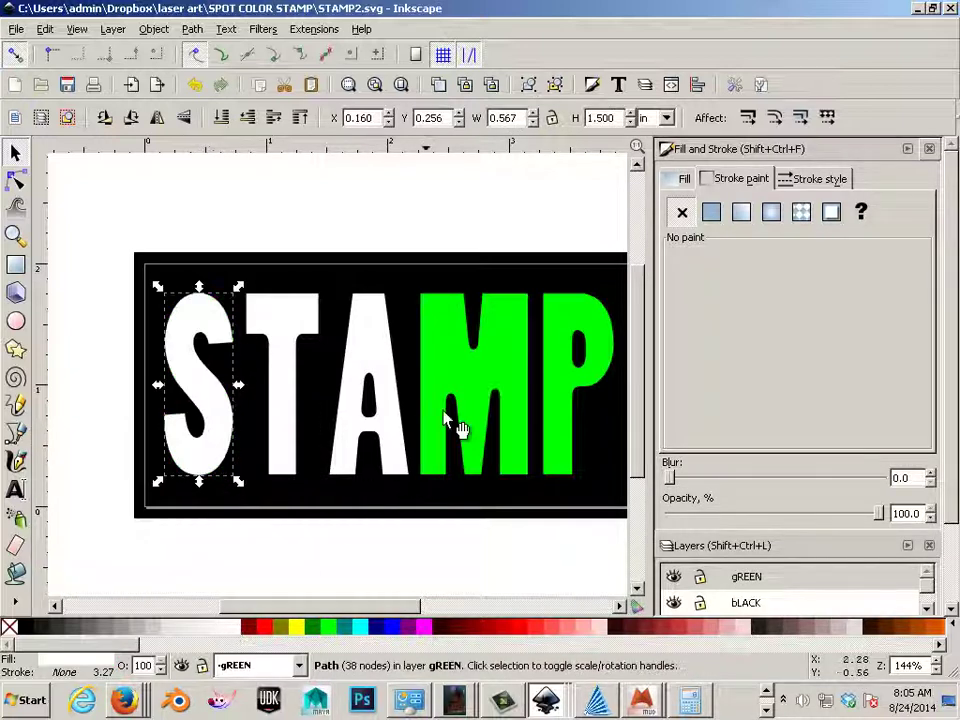
pyautogui.click(463, 386)
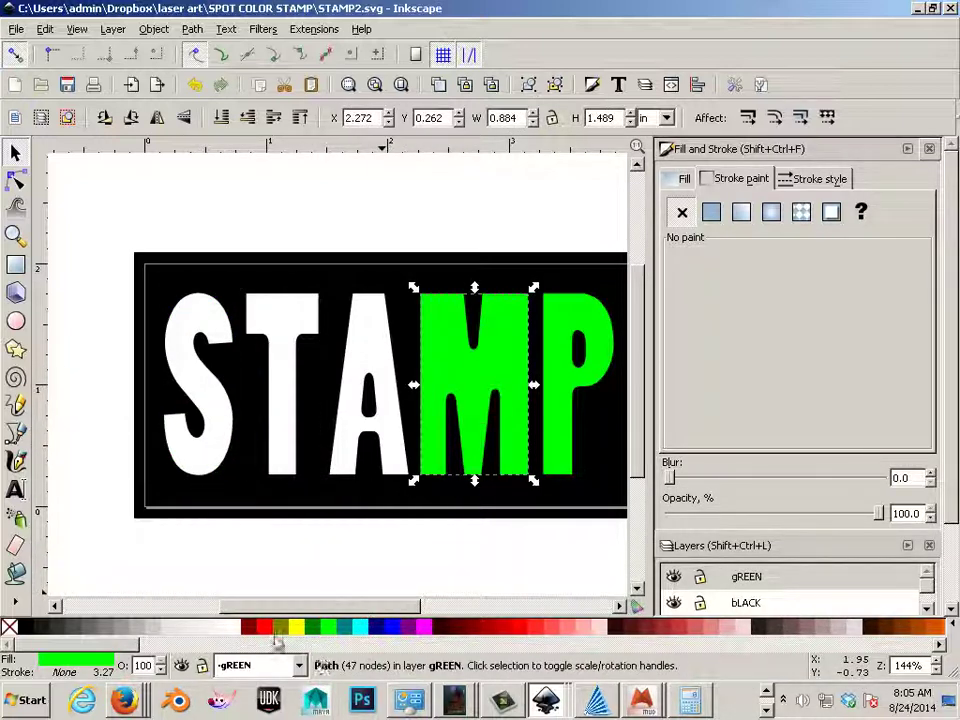
pyautogui.click(234, 630)
pyautogui.click(556, 408)
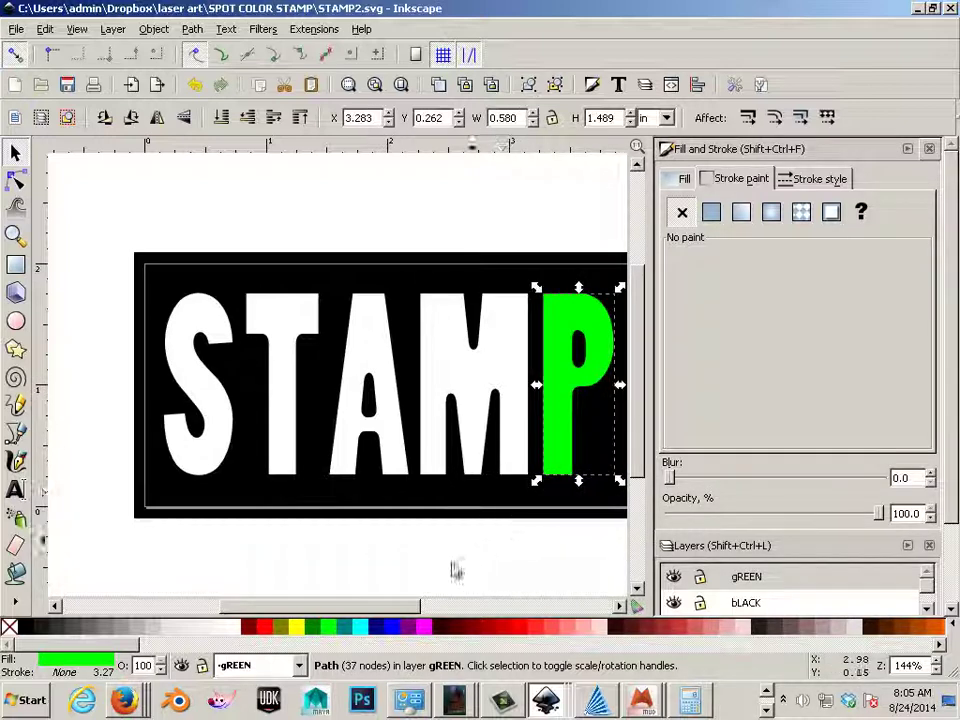
pyautogui.click(236, 630)
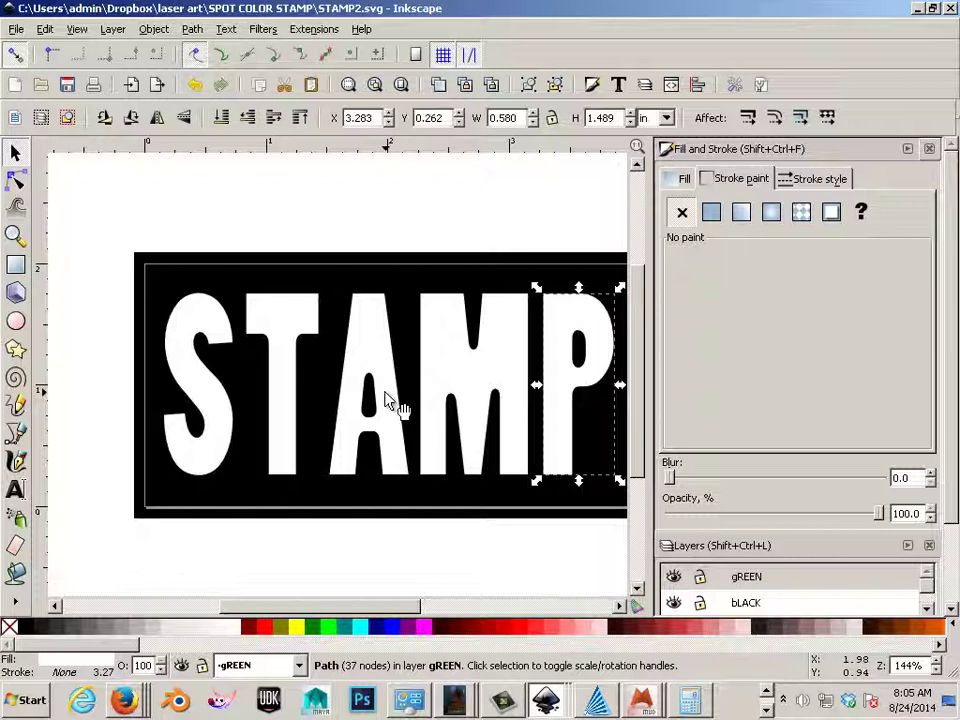
pyautogui.click(516, 553)
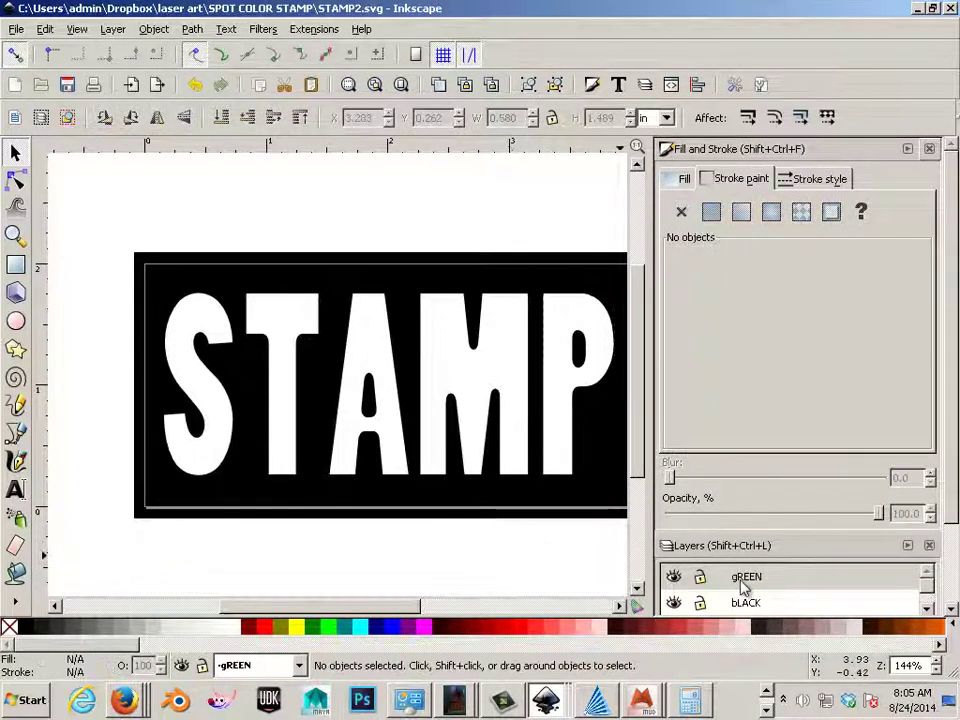
# Duplicate the gREEN layer and rename the copy 'black1'
pyautogui.click(926, 612)
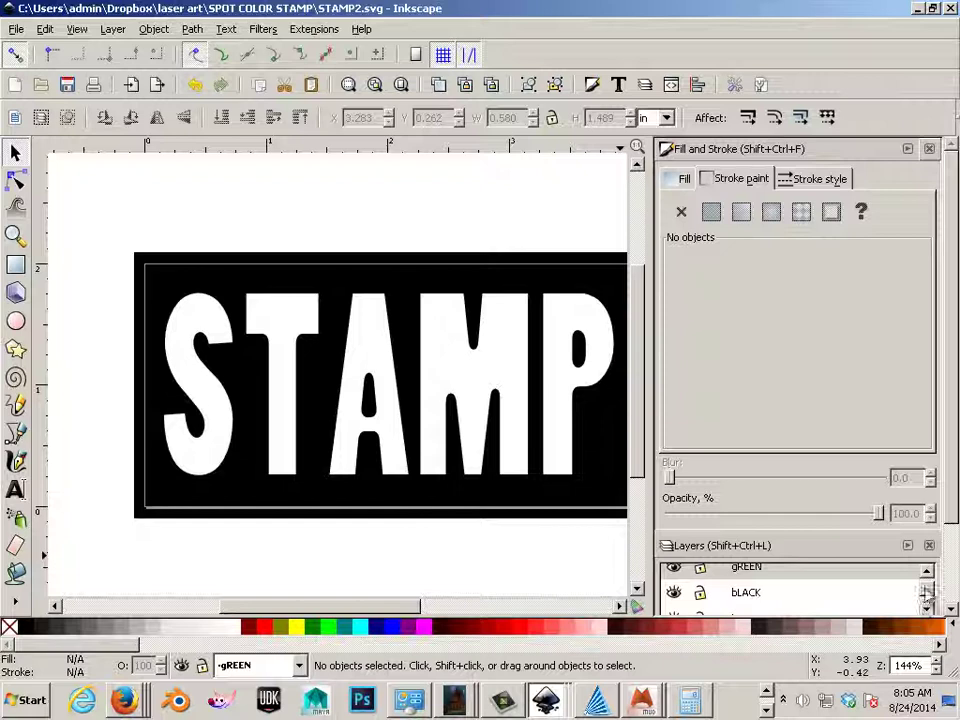
pyautogui.scroll(1, 926, 595)
pyautogui.scroll(-2, 926, 595)
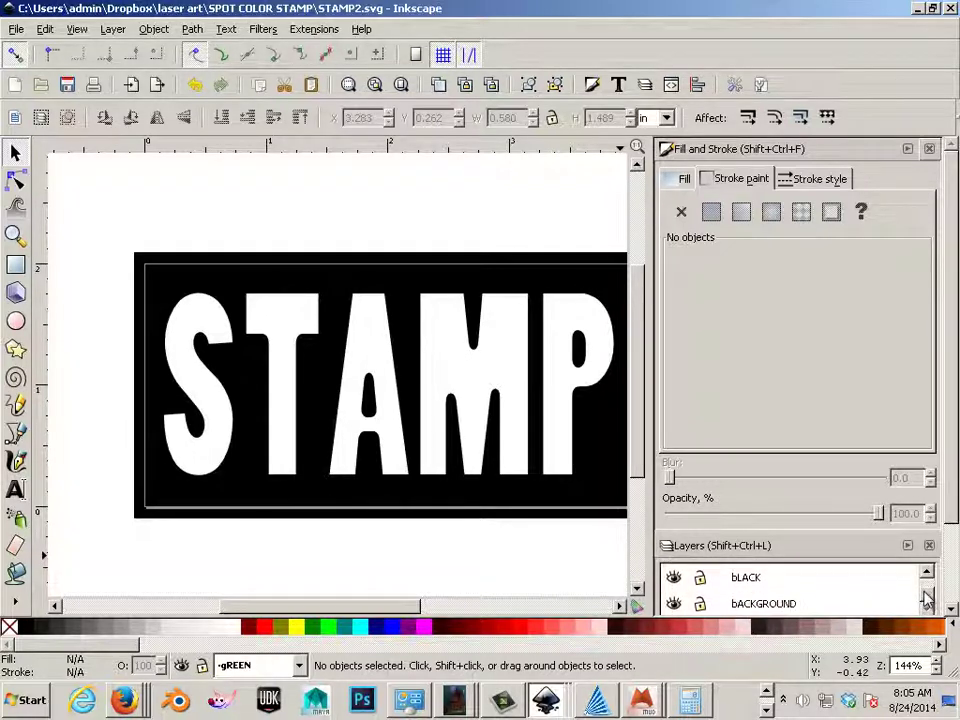
pyautogui.scroll(2, 924, 592)
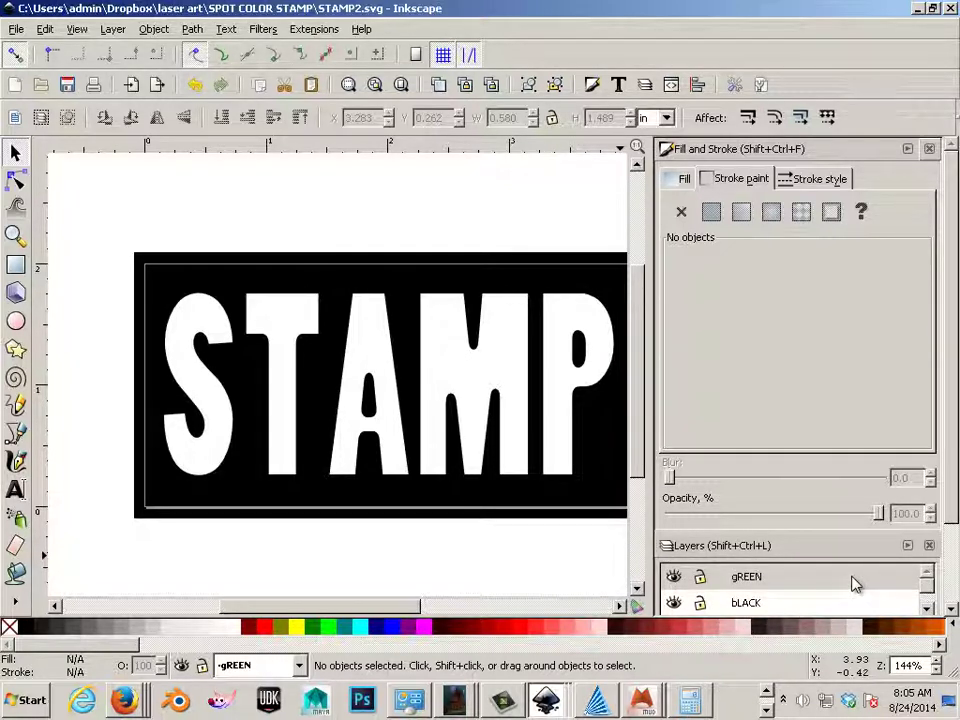
pyautogui.rightClick(831, 585)
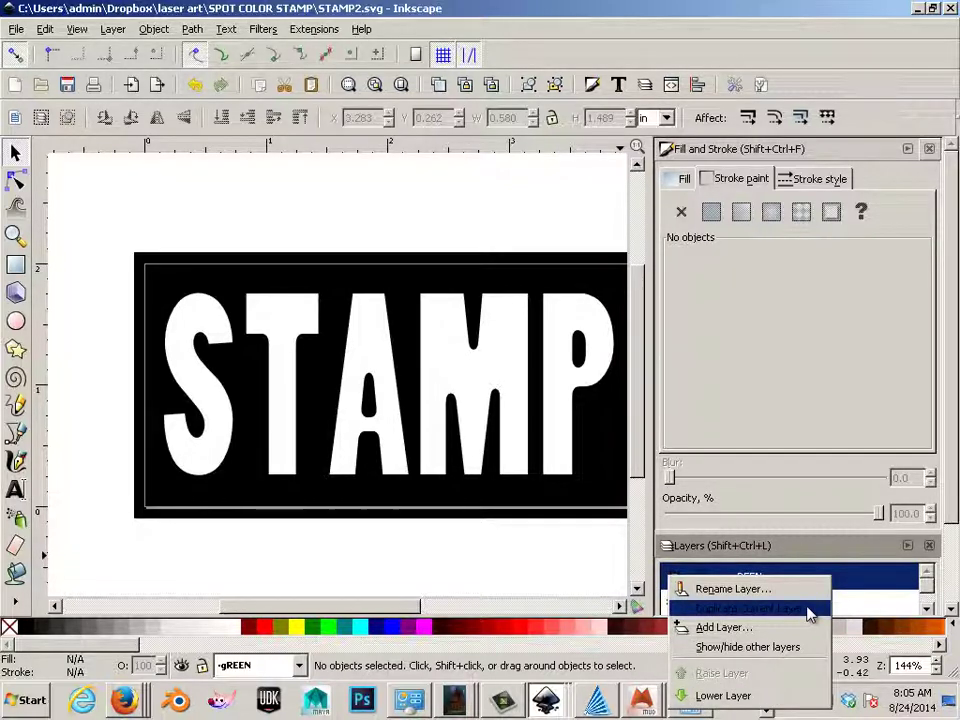
pyautogui.click(809, 609)
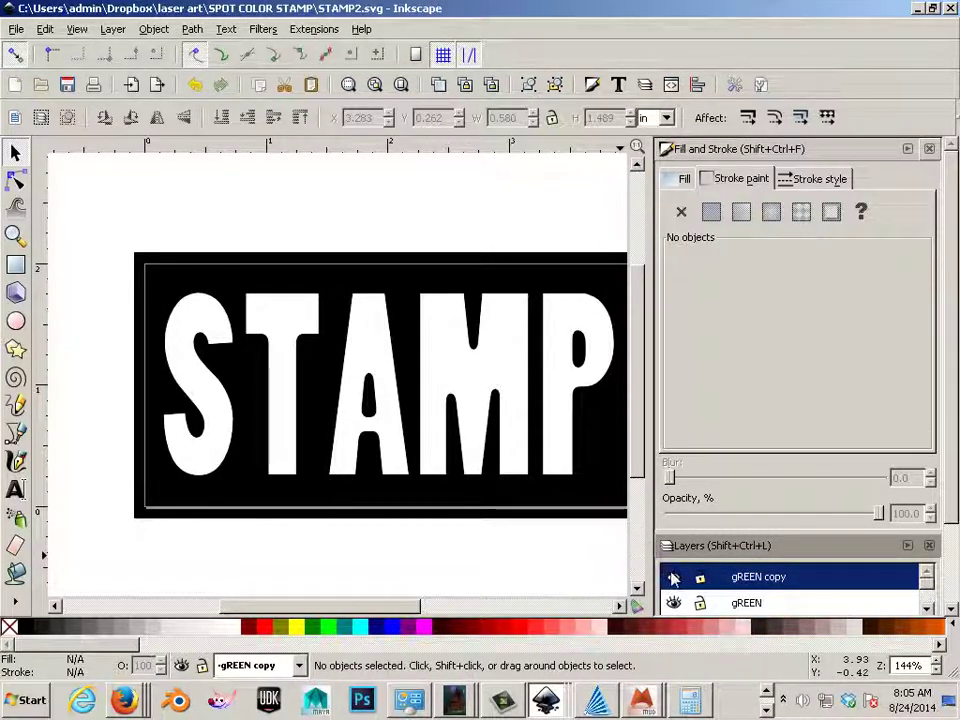
pyautogui.scroll(-1, 692, 588)
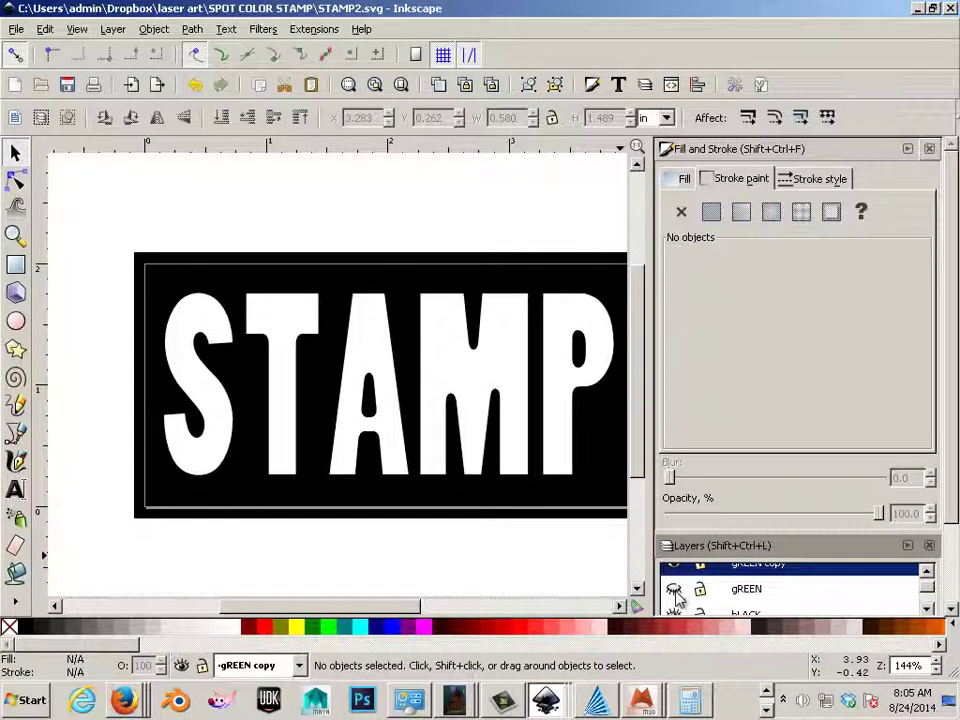
pyautogui.scroll(1, 824, 601)
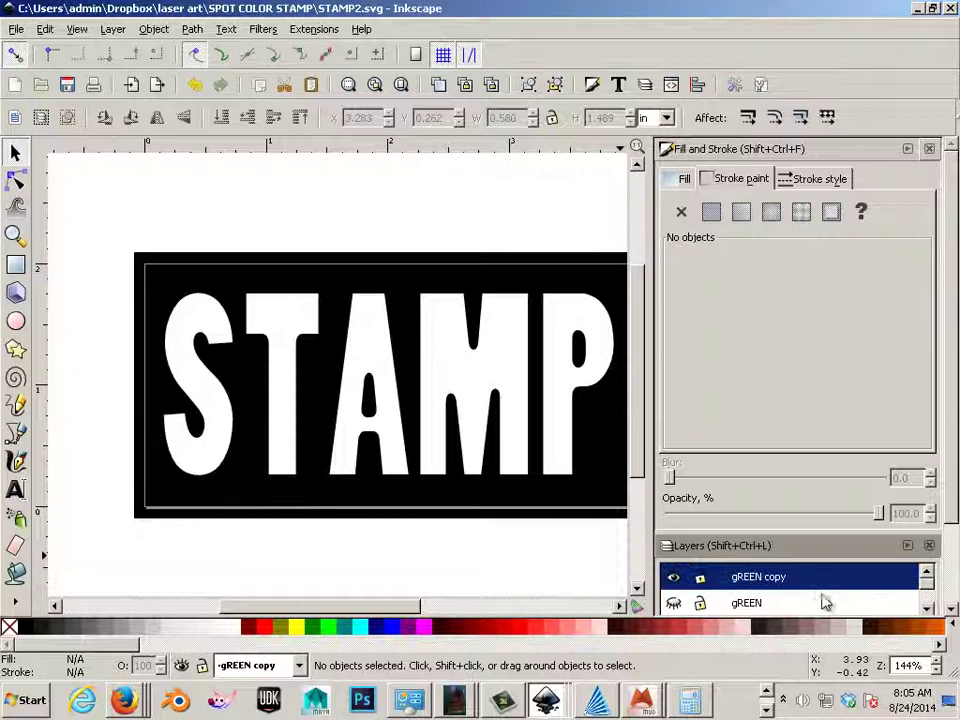
pyautogui.doubleClick(760, 578)
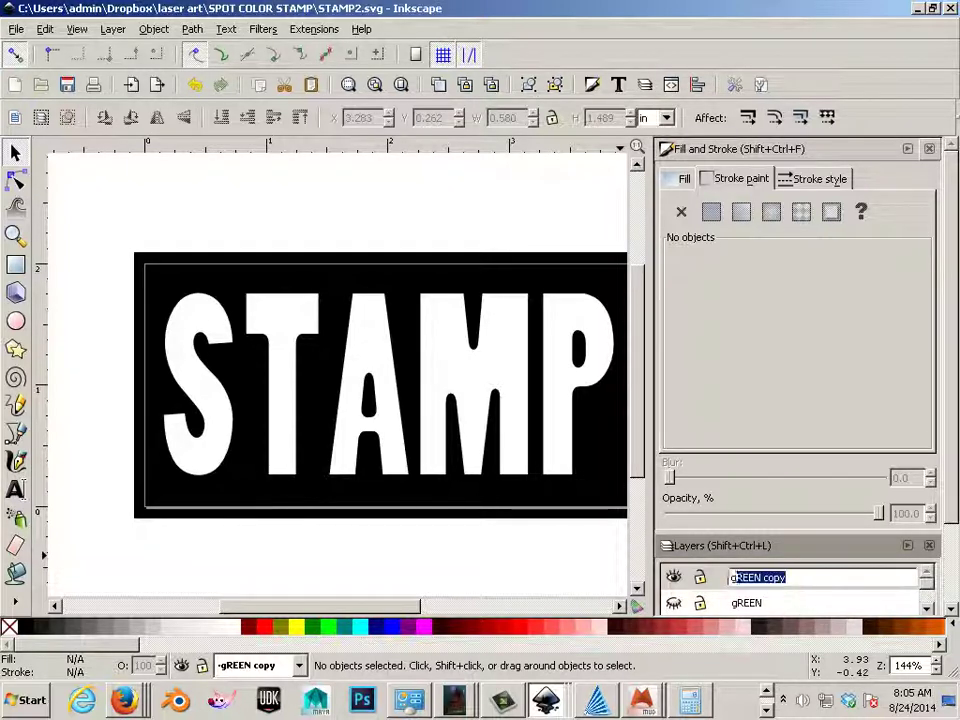
pyautogui.write('black1')
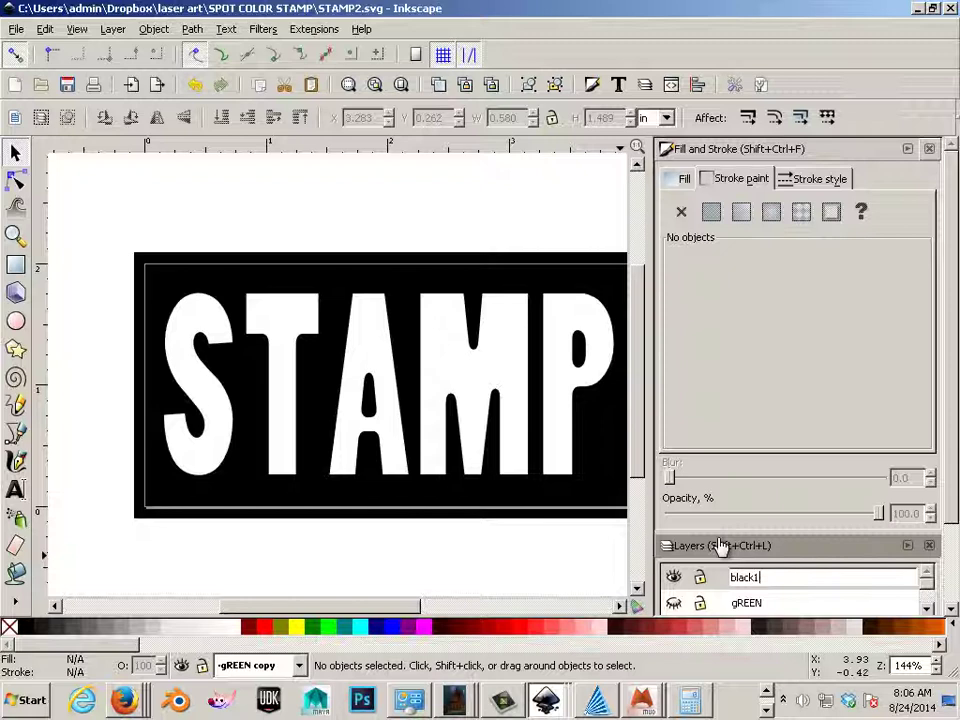
pyautogui.press('Return')
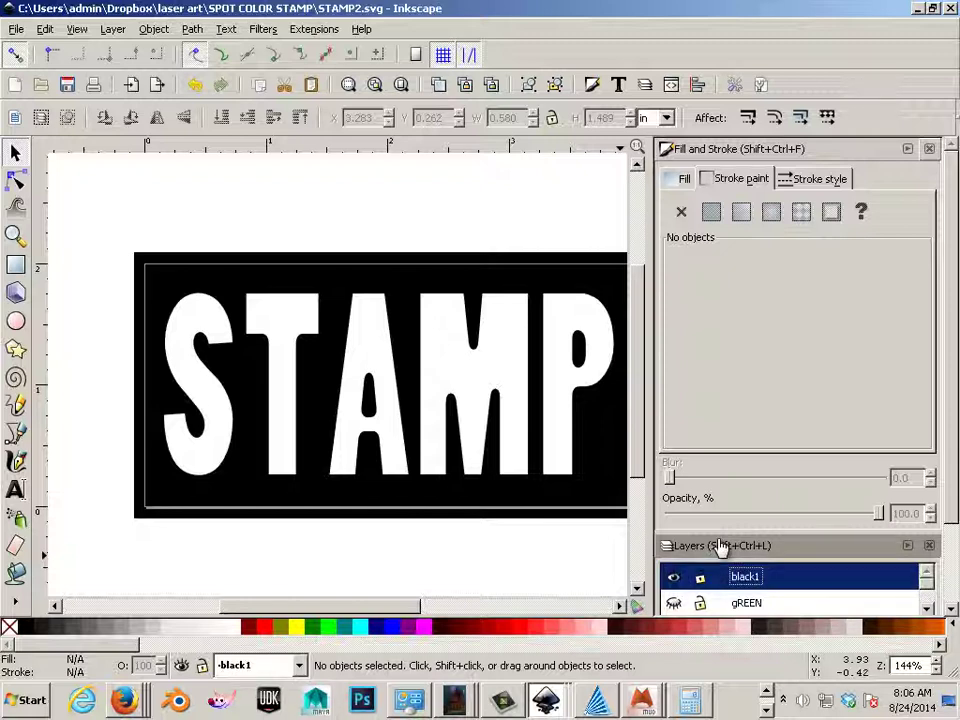
# Fill the black1 letters S, T, A, M and P with black
pyautogui.click(222, 440)
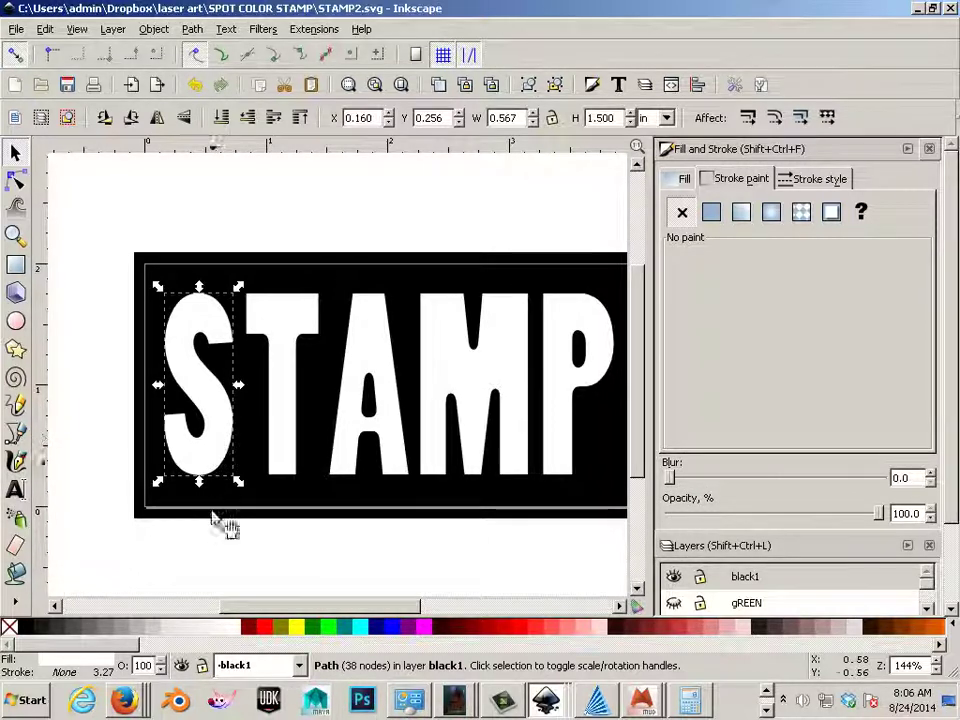
pyautogui.click(25, 627)
pyautogui.click(285, 439)
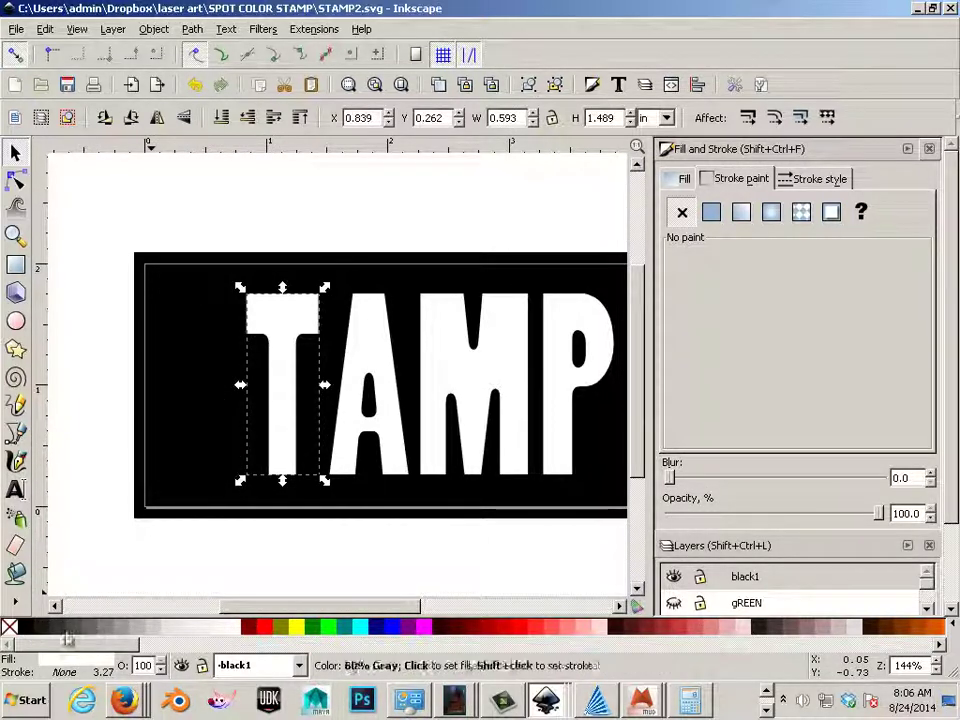
pyautogui.click(25, 627)
pyautogui.click(352, 428)
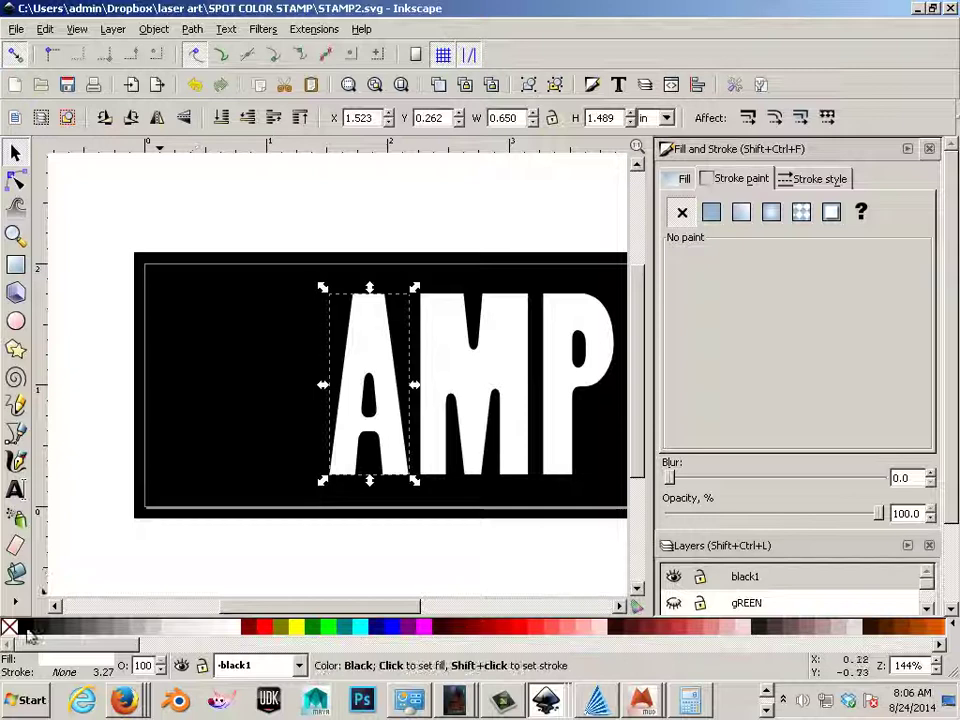
pyautogui.click(25, 628)
pyautogui.click(450, 403)
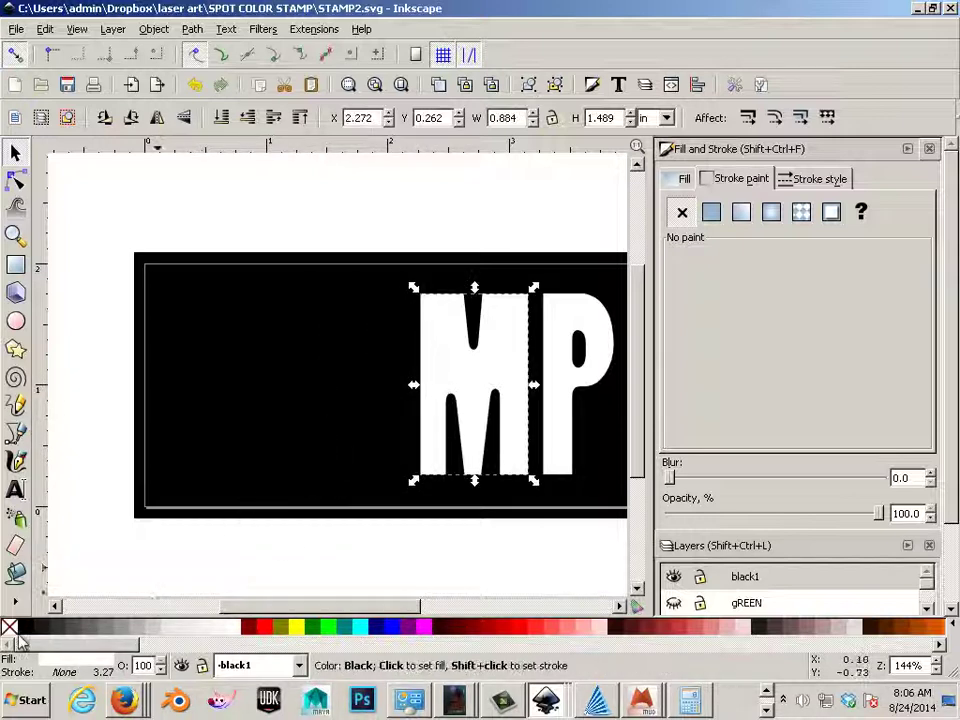
pyautogui.click(25, 627)
pyautogui.click(561, 375)
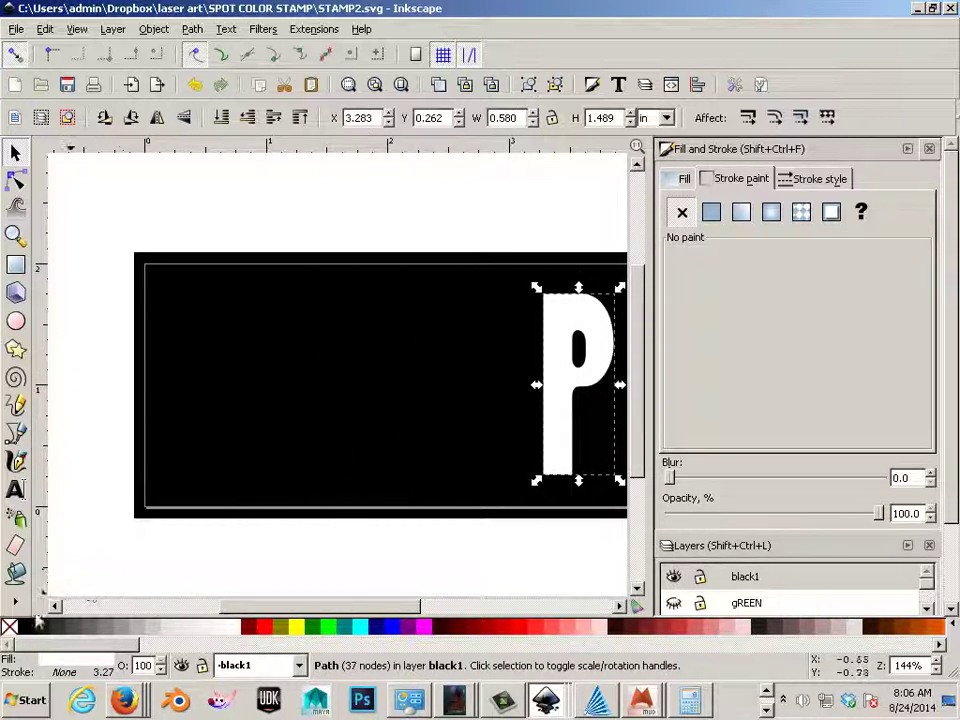
pyautogui.click(25, 627)
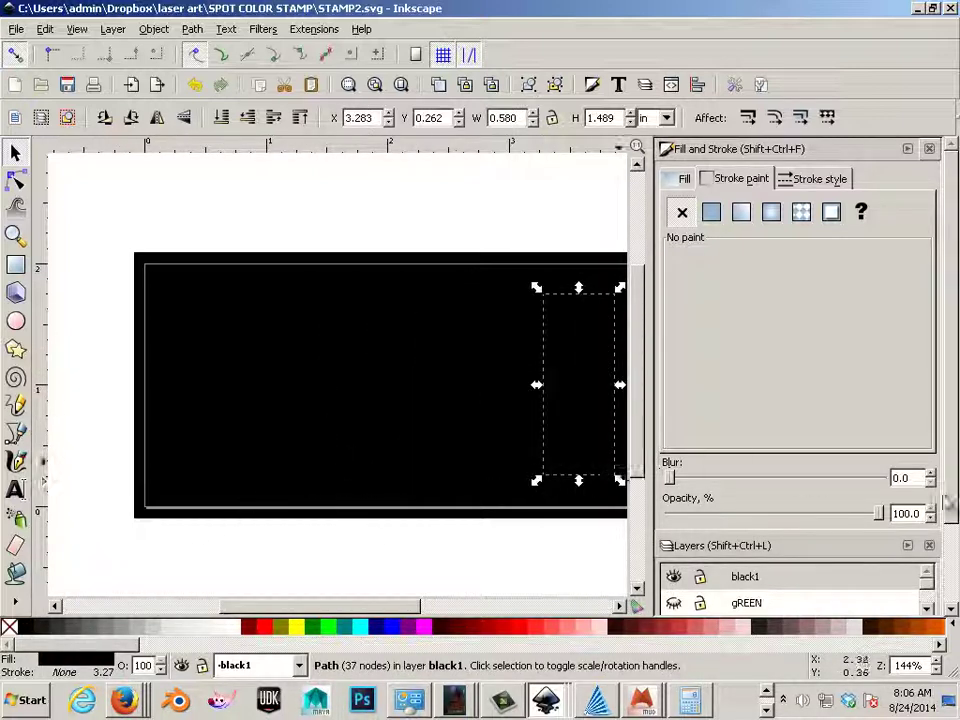
# Hide the black1 layer
pyautogui.click(924, 606)
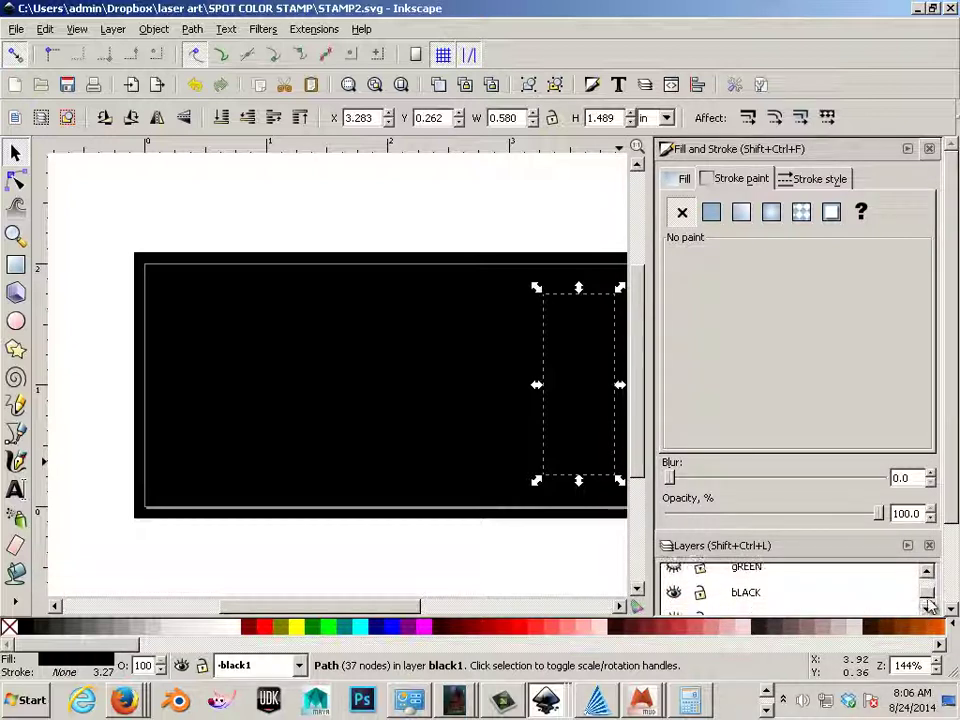
pyautogui.scroll(2, 928, 597)
pyautogui.click(745, 577)
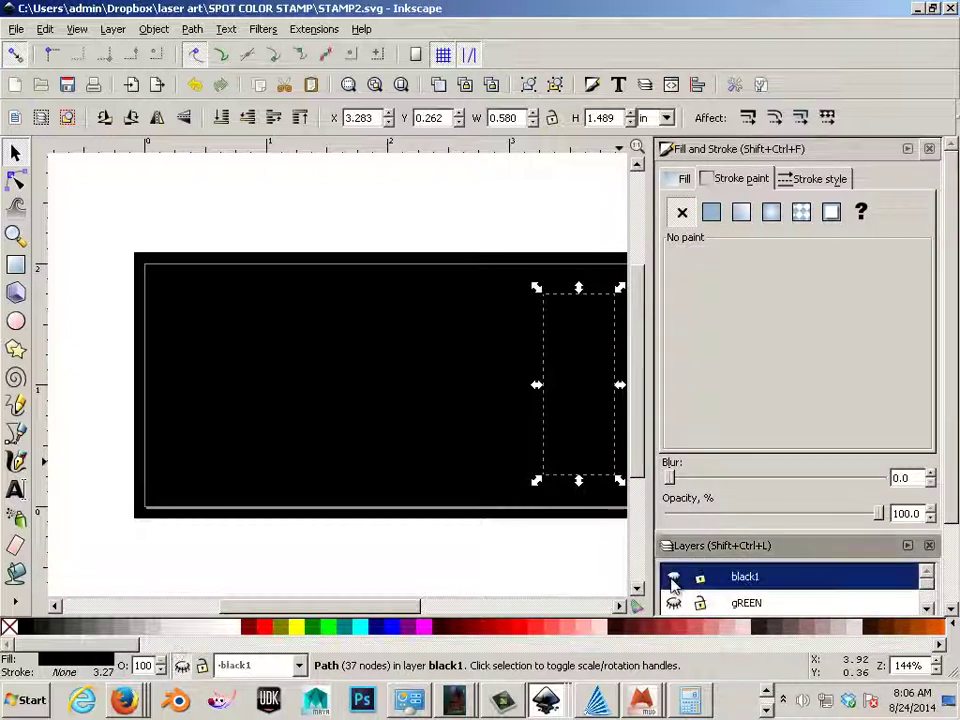
# Hide the bACKGROUND layer and make bLACK the current layer
pyautogui.click(926, 607)
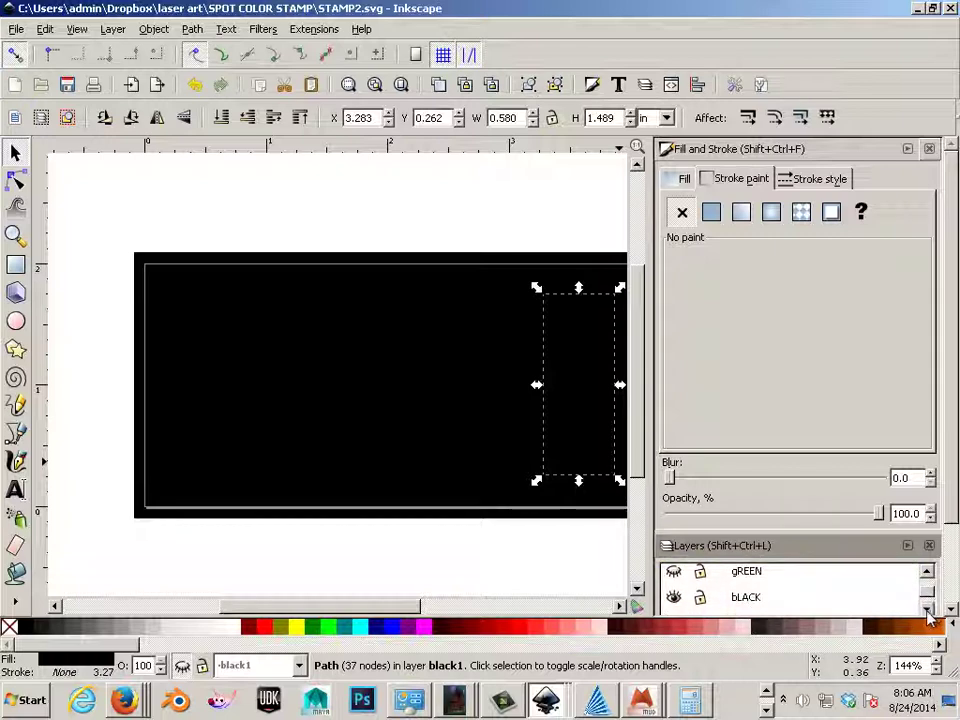
pyautogui.click(927, 610)
pyautogui.click(675, 606)
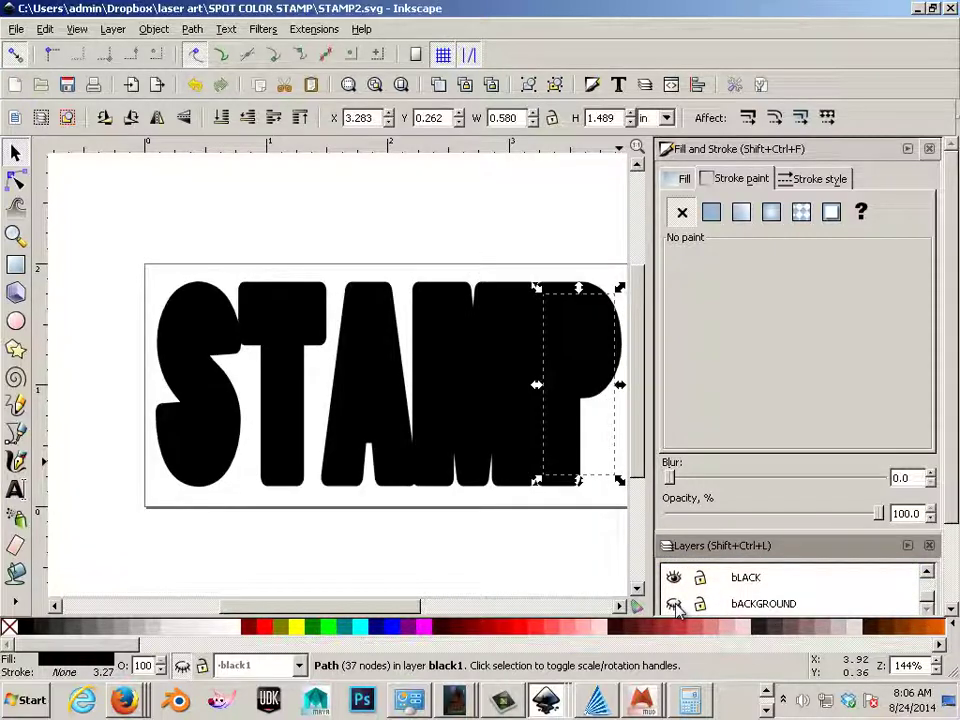
pyautogui.click(756, 580)
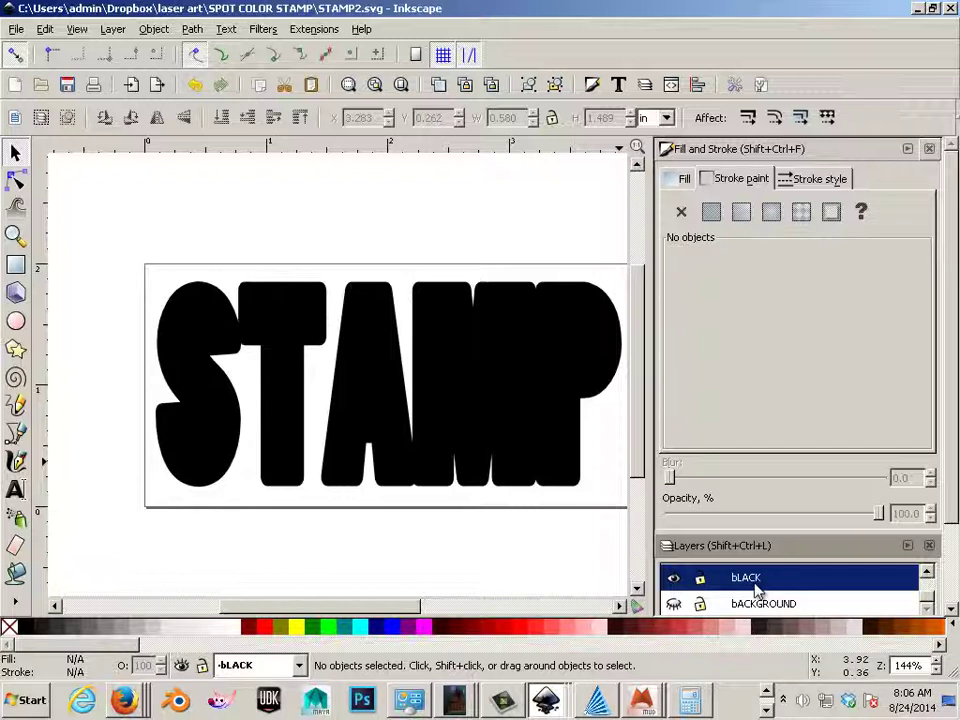
# Fill the bLACK letters P, M, A, T and S white, then show bACKGROUND again
pyautogui.click(553, 439)
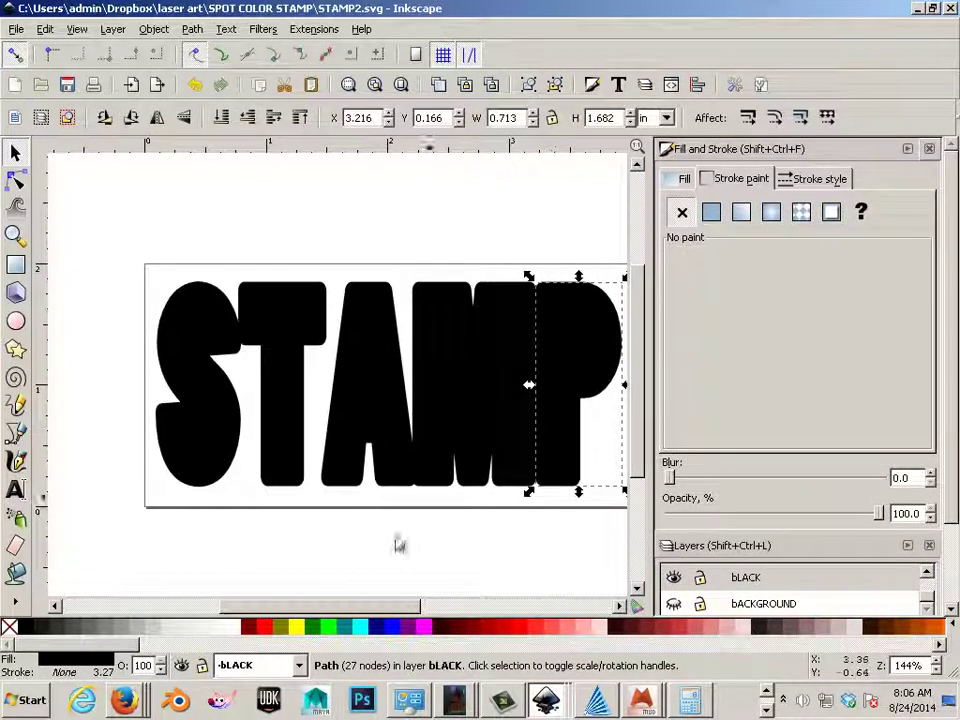
pyautogui.click(232, 627)
pyautogui.click(493, 437)
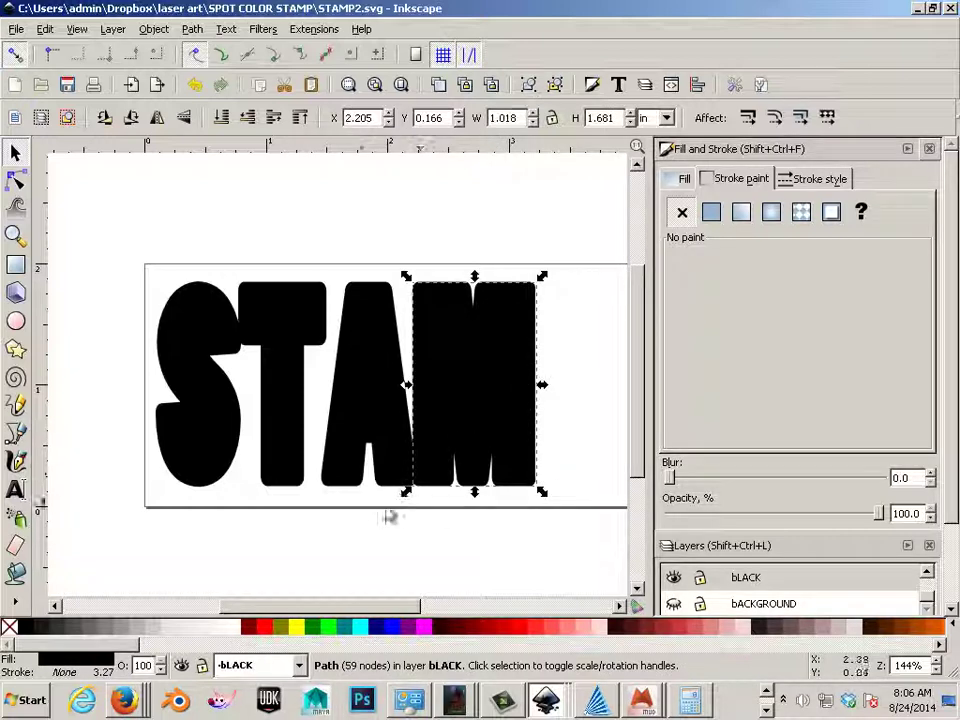
pyautogui.click(234, 627)
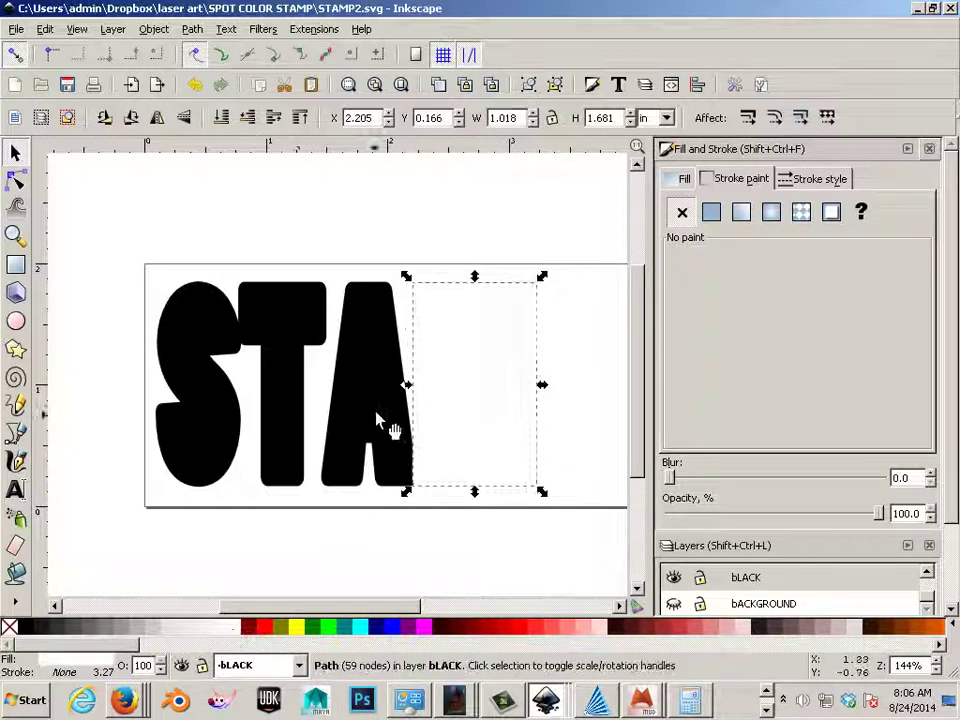
pyautogui.click(388, 424)
pyautogui.click(232, 627)
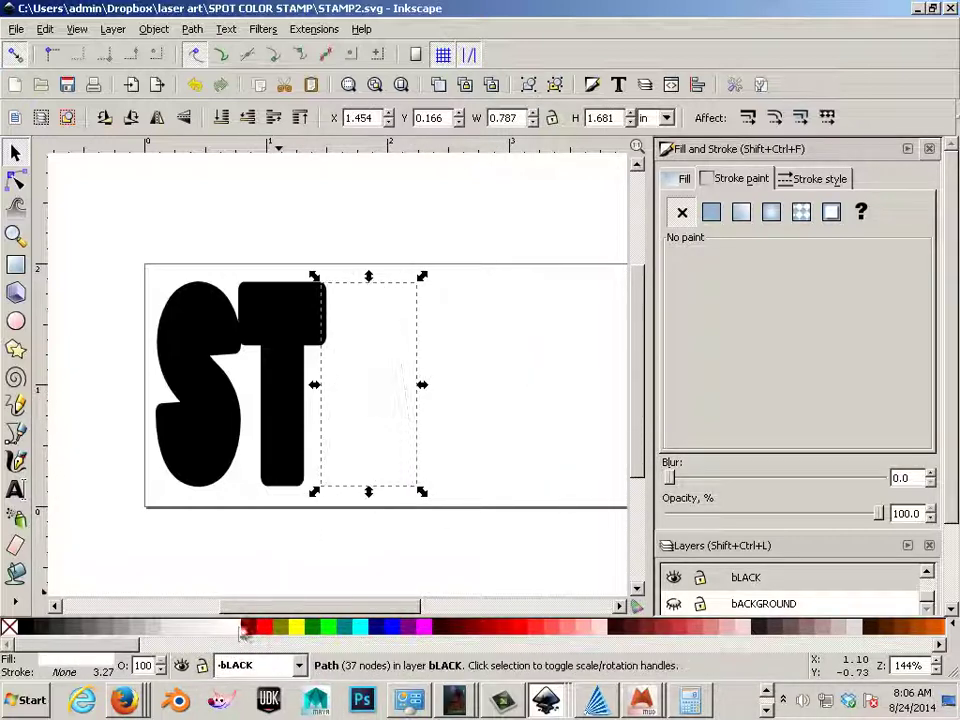
pyautogui.click(300, 440)
pyautogui.click(232, 627)
pyautogui.hotkey('shift', 'Tab')
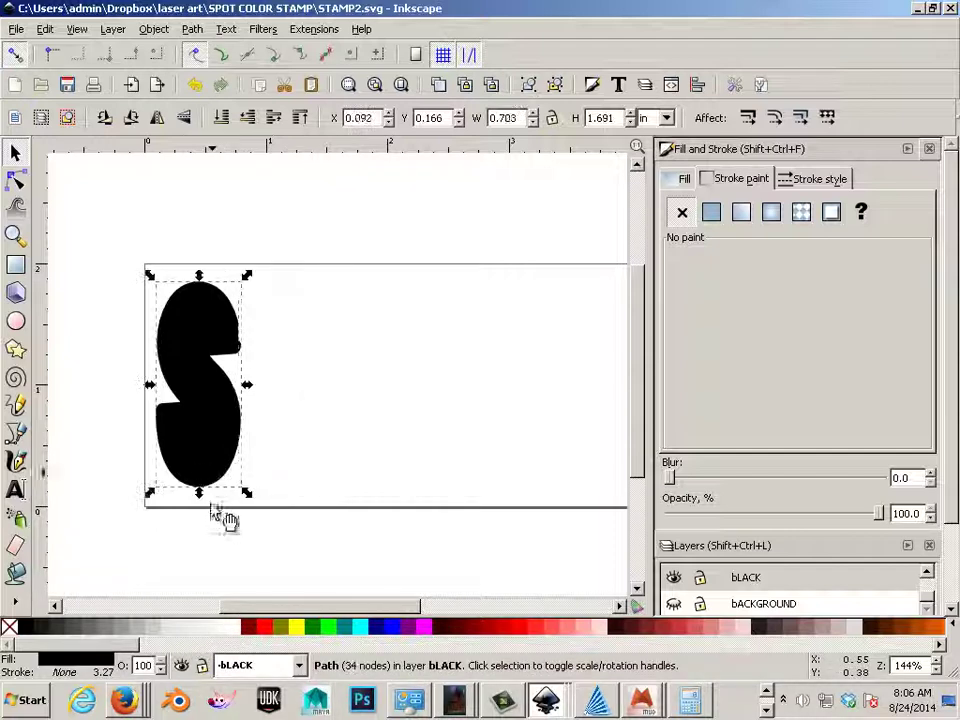
pyautogui.click(232, 627)
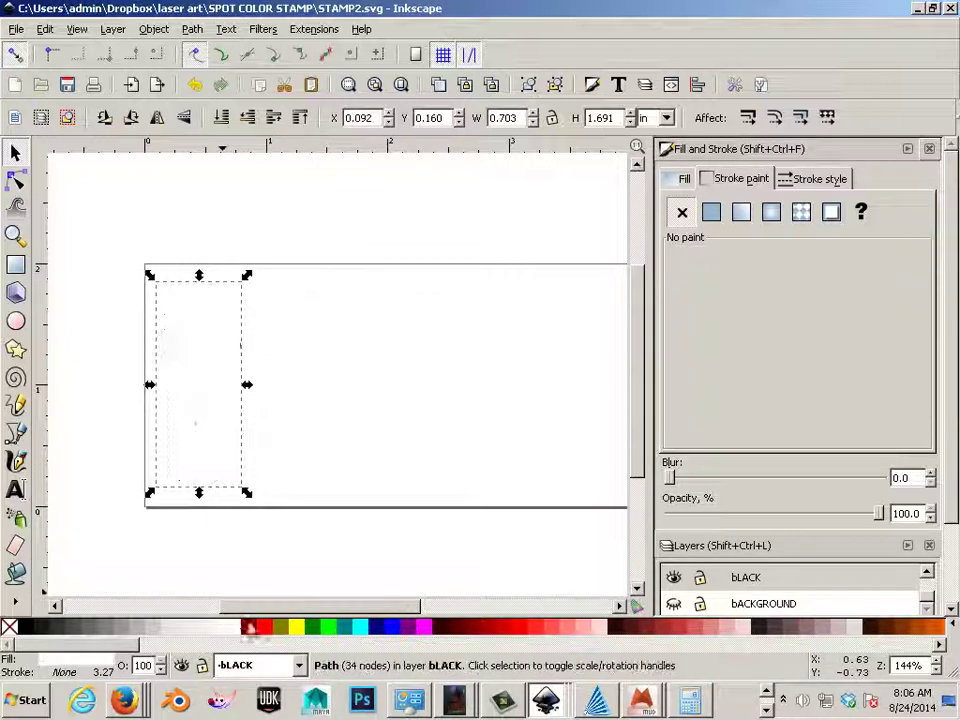
pyautogui.click(673, 604)
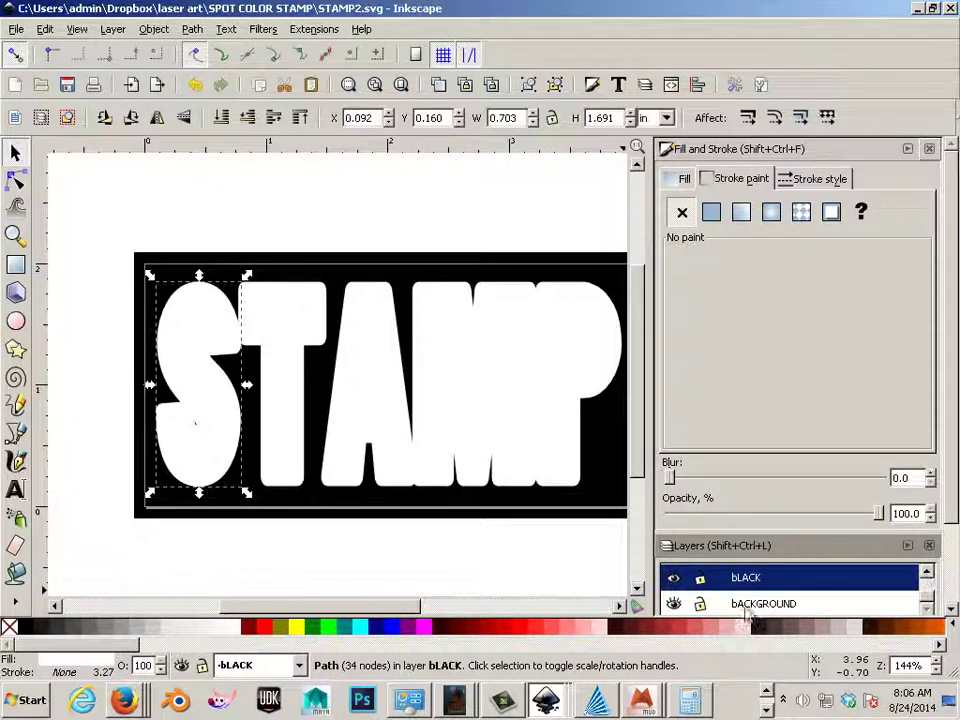
# Make black1 visible again and dock the Layers panel as its own column
pyautogui.click(927, 576)
pyautogui.click(927, 576)
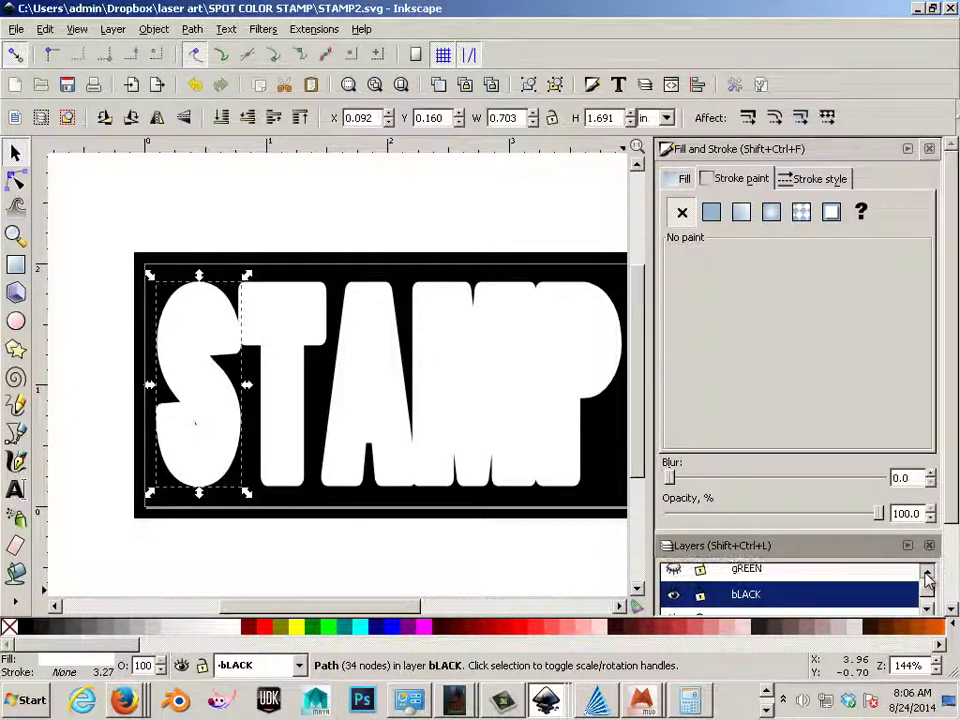
pyautogui.click(927, 576)
pyautogui.click(927, 576)
pyautogui.click(673, 576)
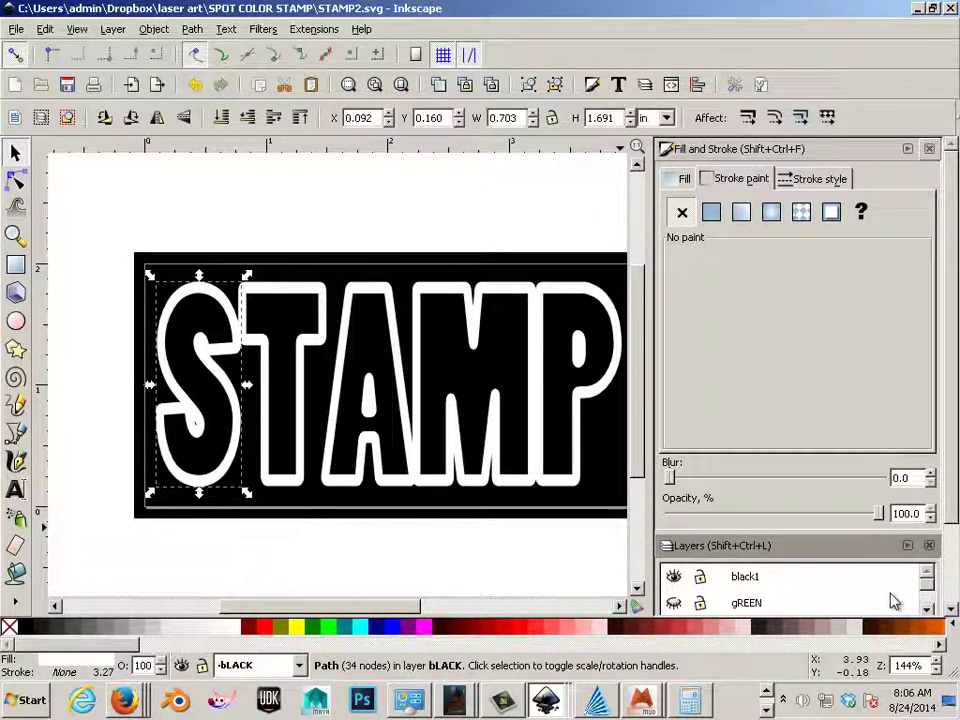
pyautogui.scroll(-1, 866, 598)
pyautogui.scroll(-2, 789, 596)
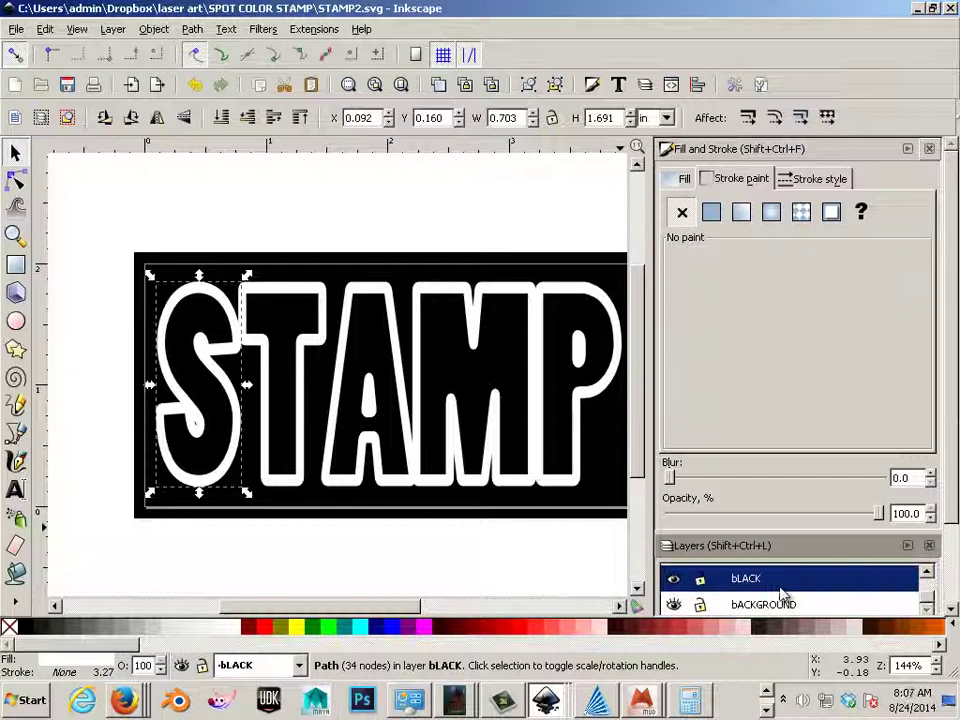
pyautogui.moveTo(875, 546)
pyautogui.mouseDown()
pyautogui.moveTo(858, 508)
pyautogui.moveTo(857, 520)
pyautogui.mouseUp()
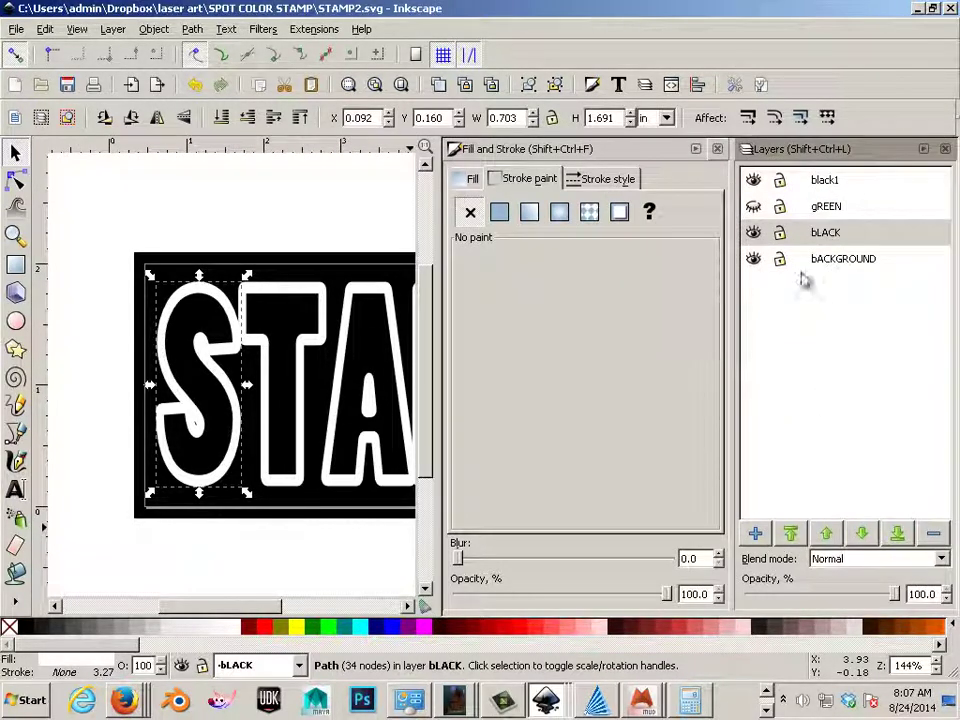
# Move the bLACK layer above gREEN and rename it 'black2'
pyautogui.click(827, 535)
pyautogui.doubleClick(840, 206)
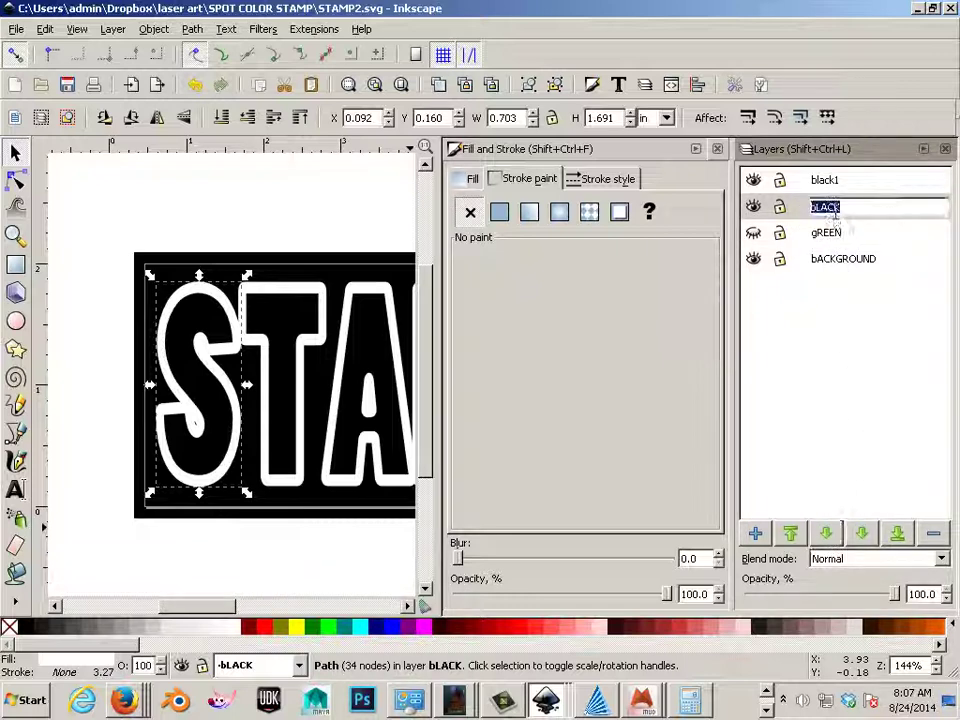
pyautogui.write('black2')
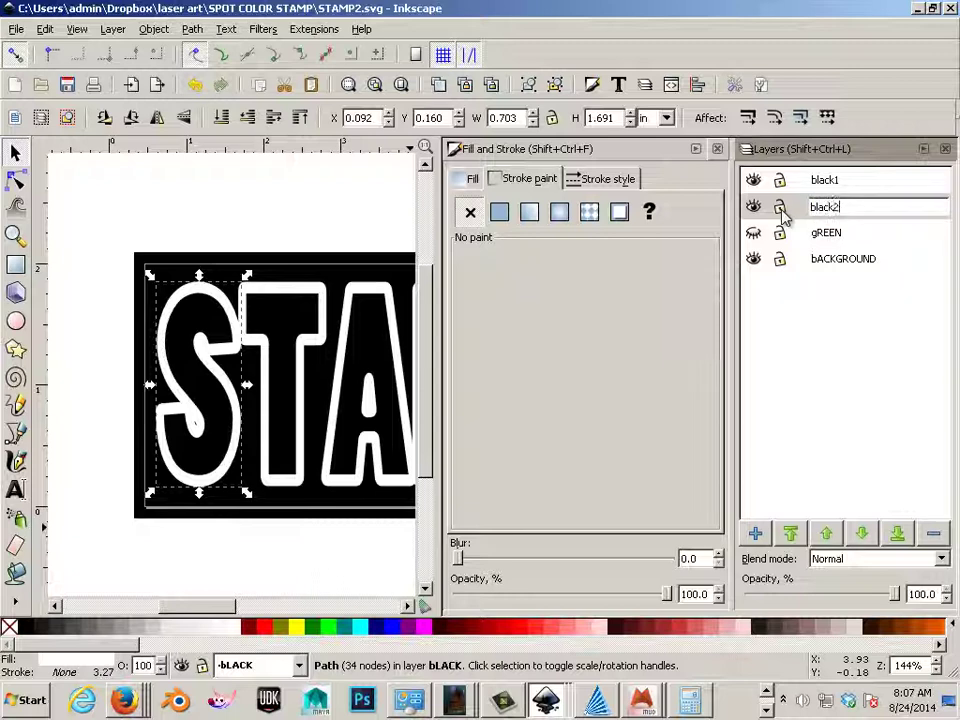
pyautogui.press('Return')
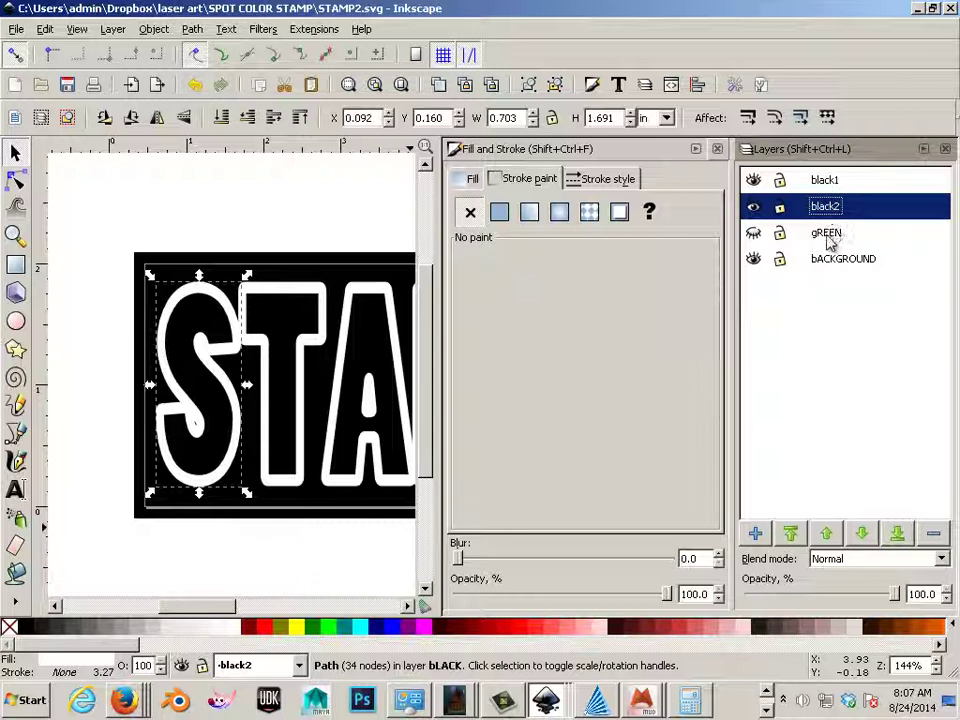
# Make black2, gREEN and black1 visible, then close the Fill and Stroke and Layers panels
pyautogui.click(753, 207)
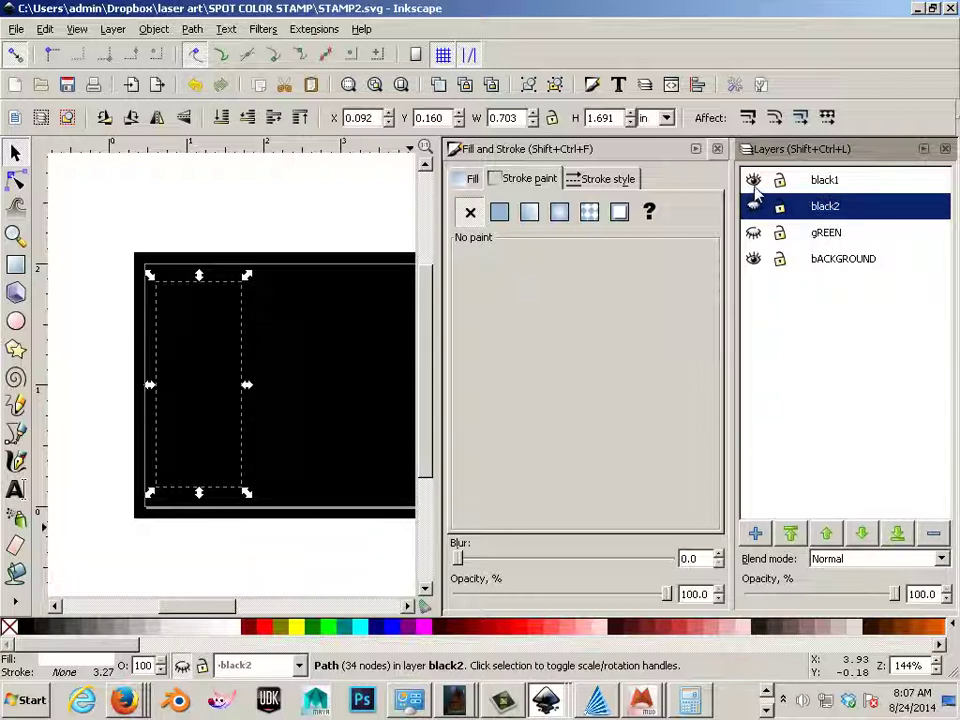
pyautogui.click(754, 233)
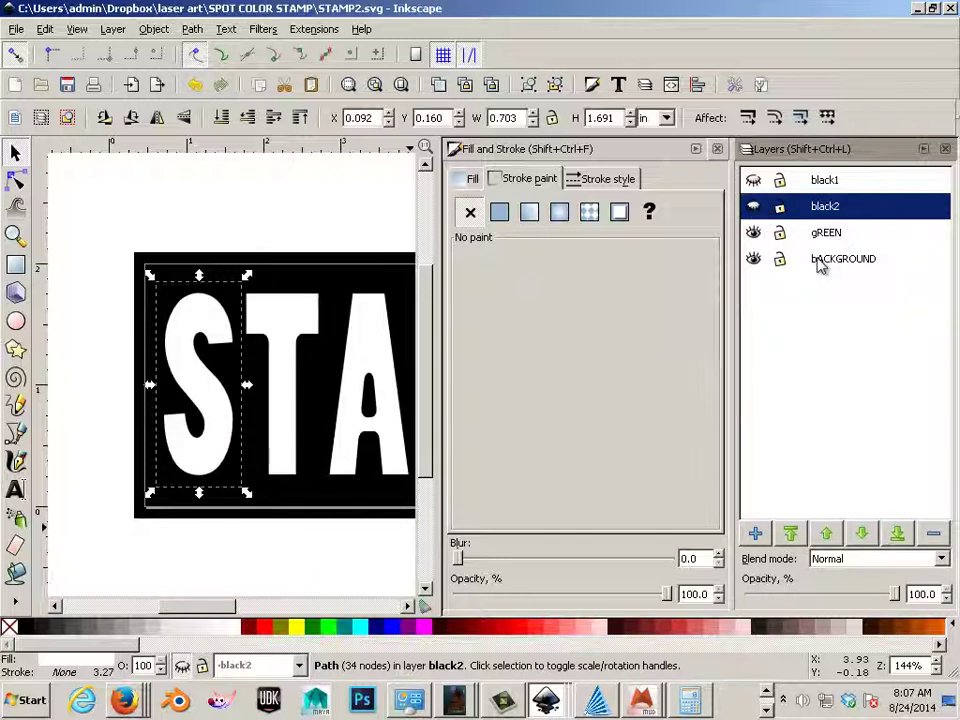
pyautogui.click(754, 207)
pyautogui.click(753, 181)
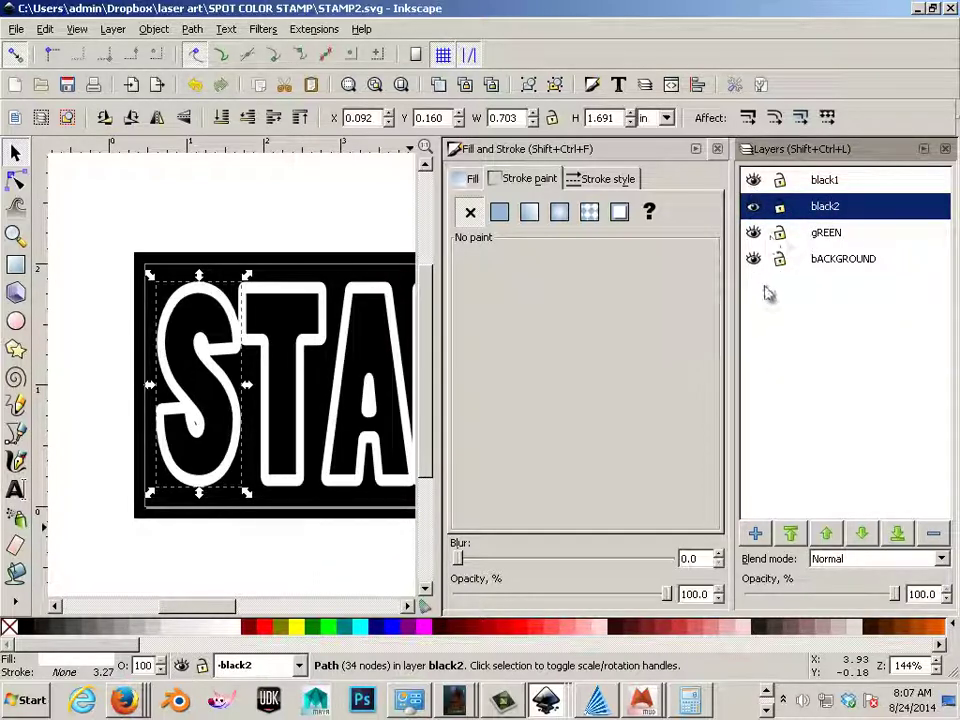
pyautogui.click(717, 149)
pyautogui.click(945, 149)
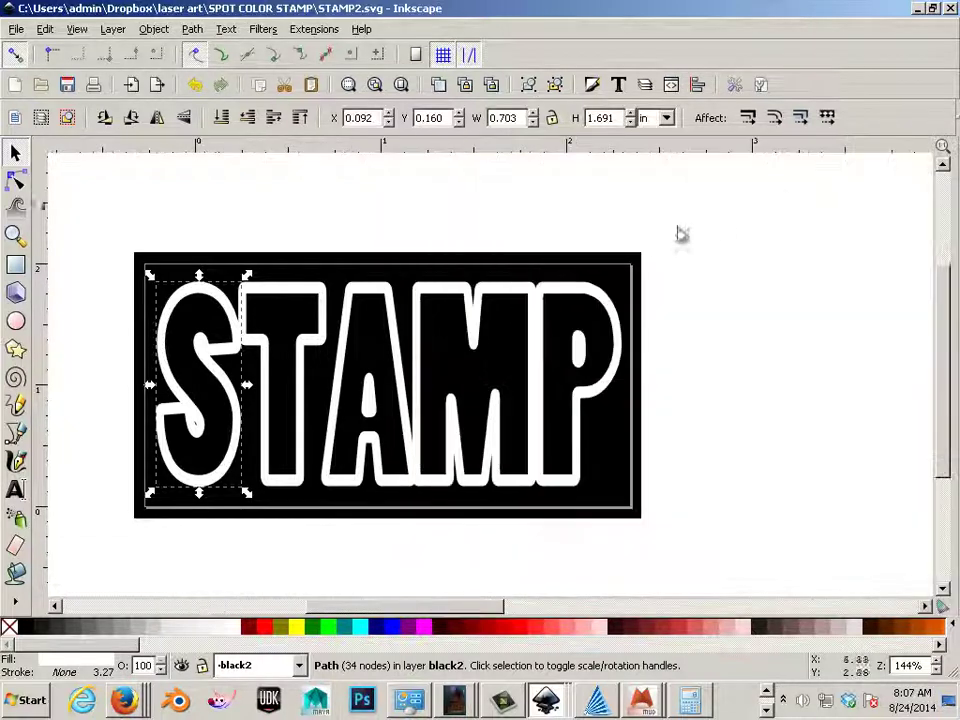
# Make black1 the current layer and rubber-band select all the STAMP artwork
pyautogui.click(123, 230)
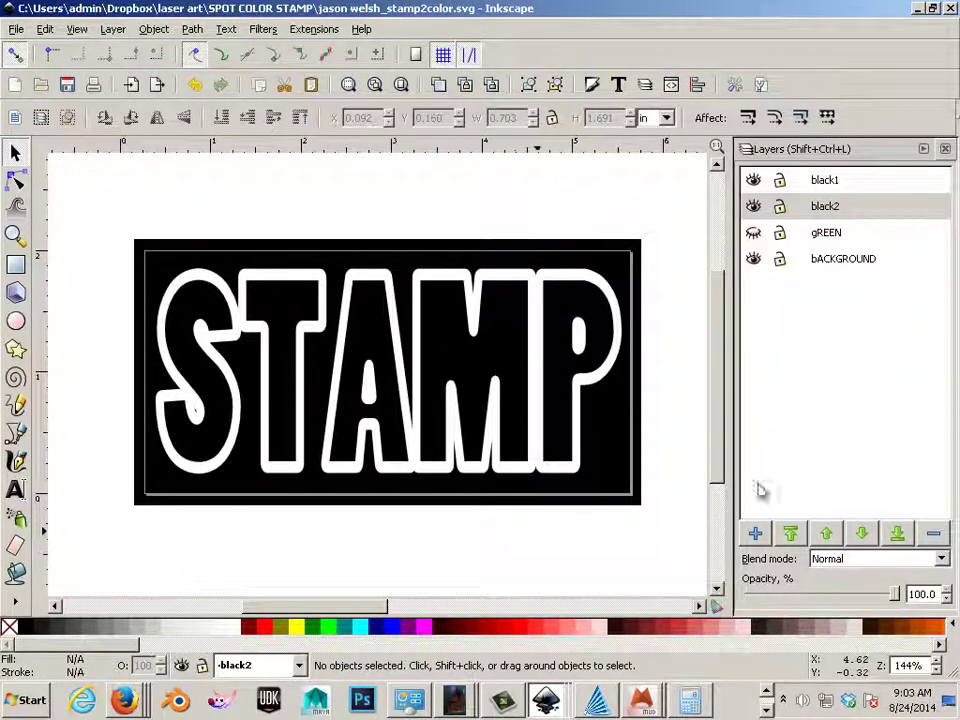
pyautogui.click(826, 188)
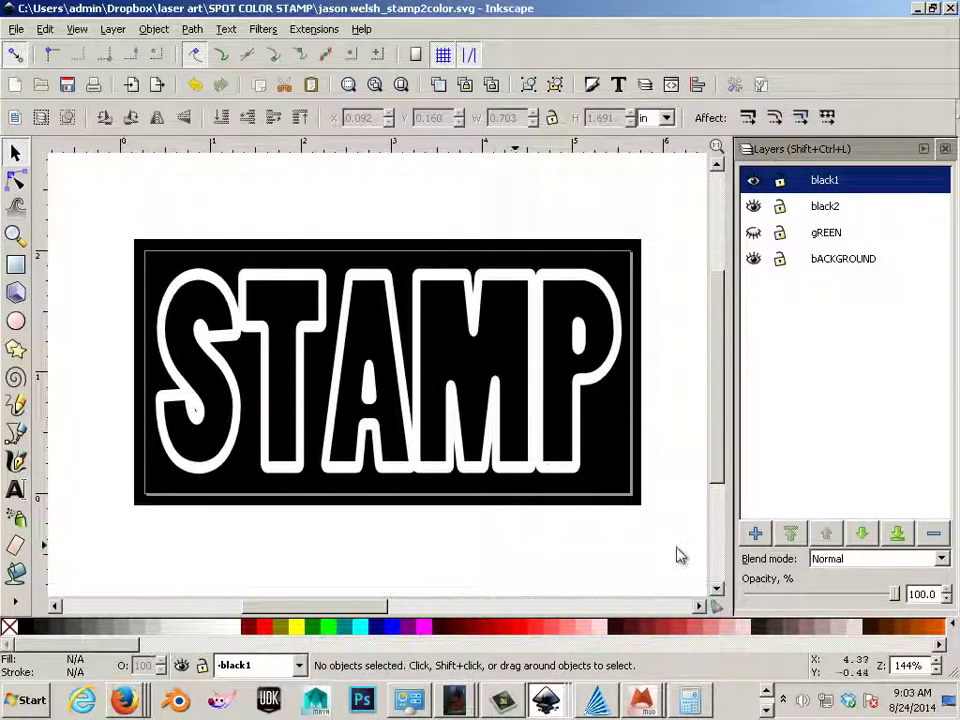
pyautogui.moveTo(675, 546); pyautogui.dragTo(160, 252)
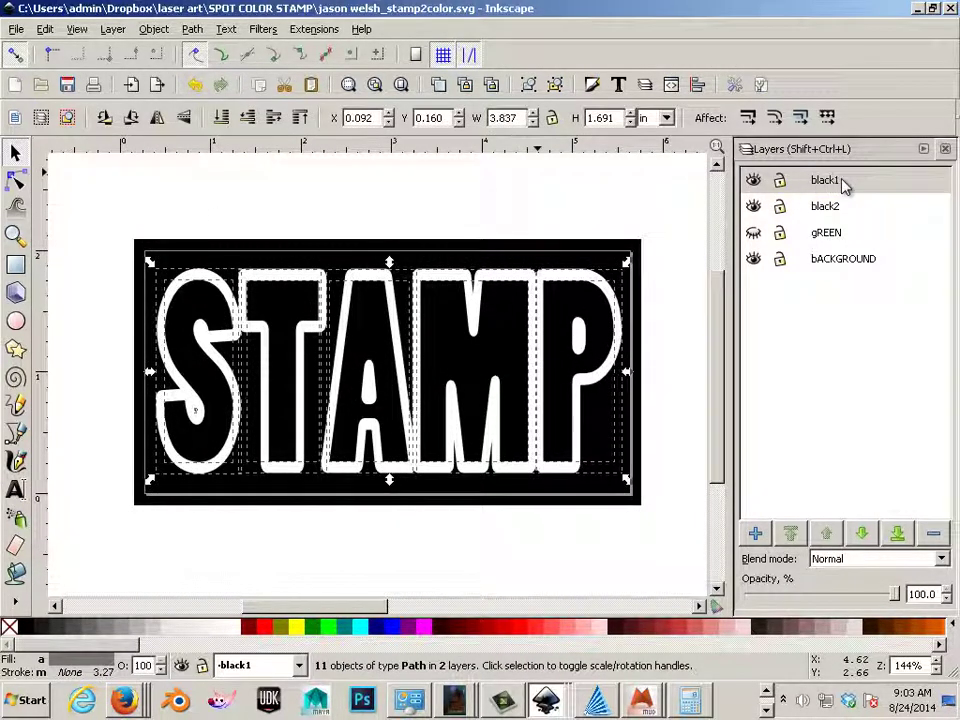
# Hide the black2 and BACKGROUND layers and make black1 the current layer
pyautogui.click(153, 29)
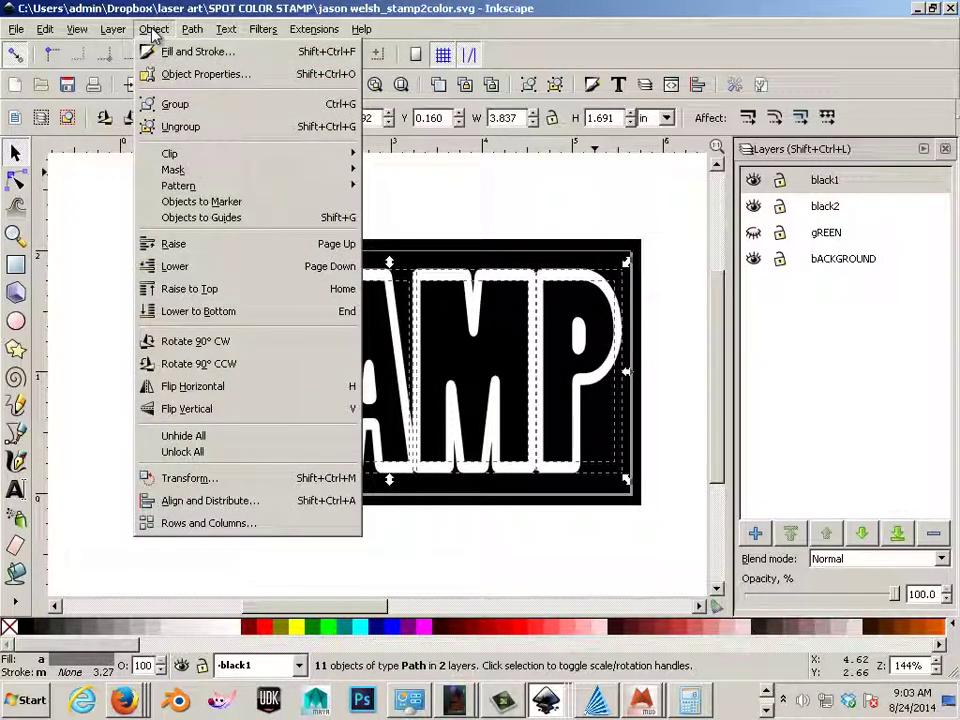
pyautogui.click(752, 207)
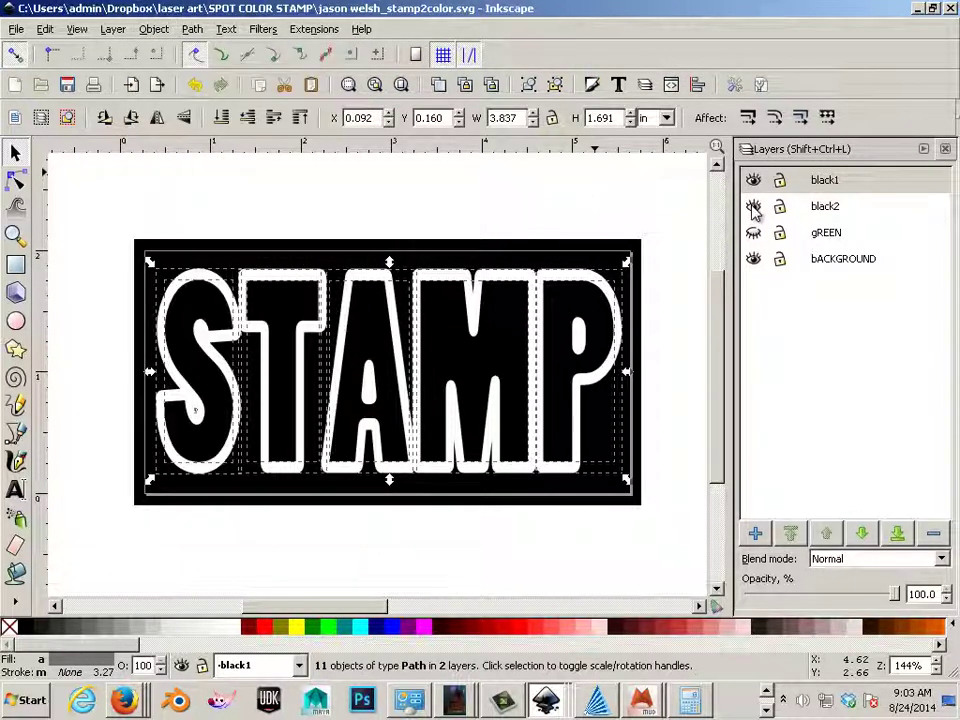
pyautogui.click(752, 208)
pyautogui.click(752, 258)
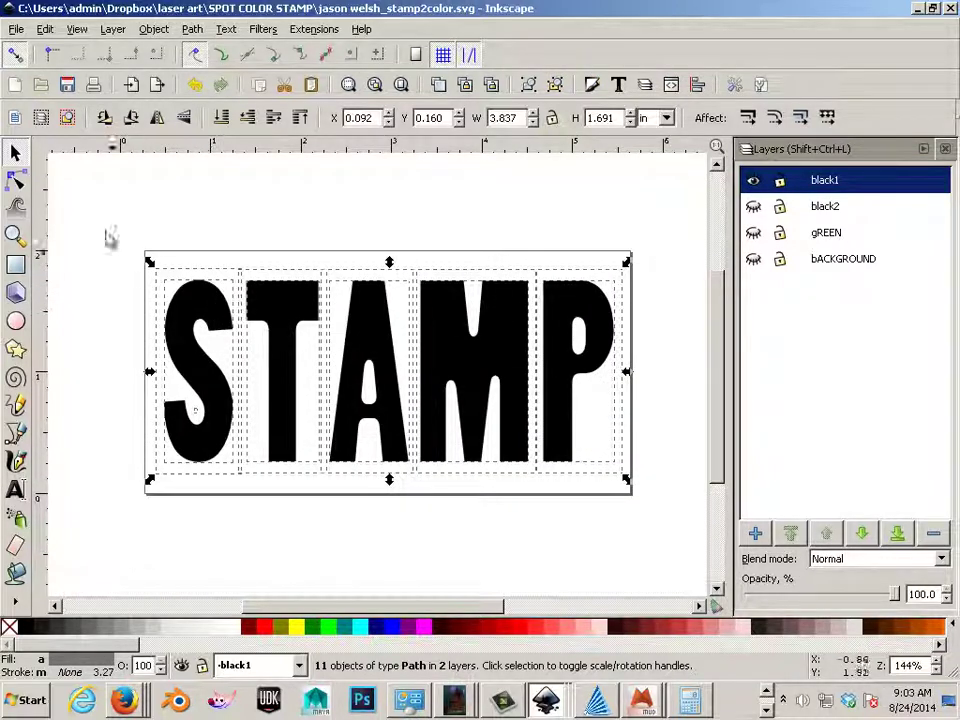
# Group the five black STAMP letters on black1 and flip the group horizontally
pyautogui.moveTo(92, 214); pyautogui.dragTo(648, 502)
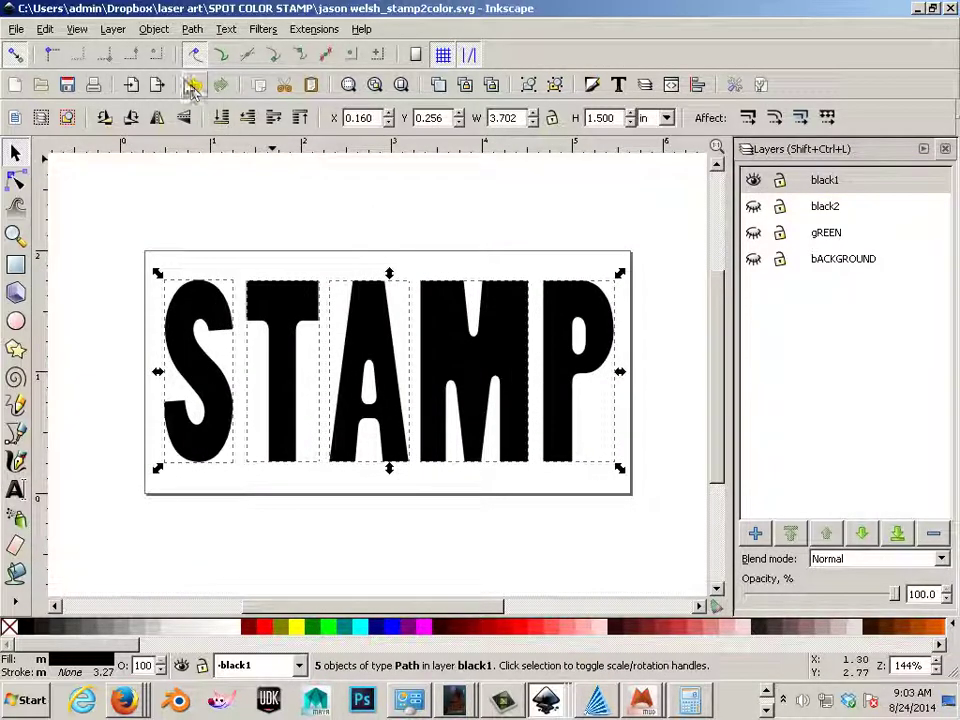
pyautogui.click(153, 29)
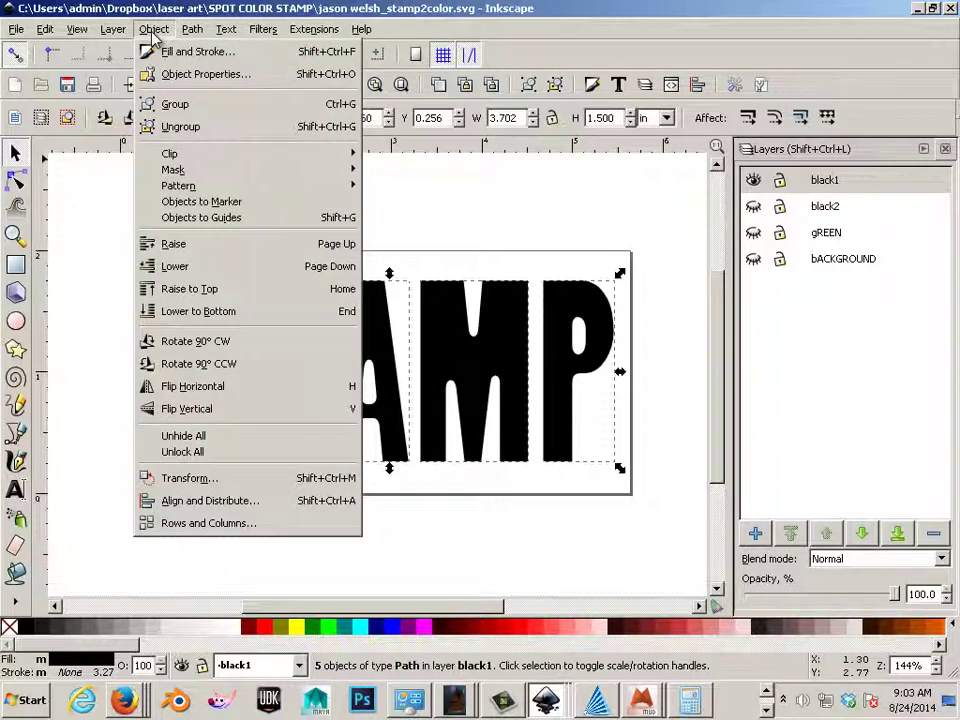
pyautogui.click(183, 106)
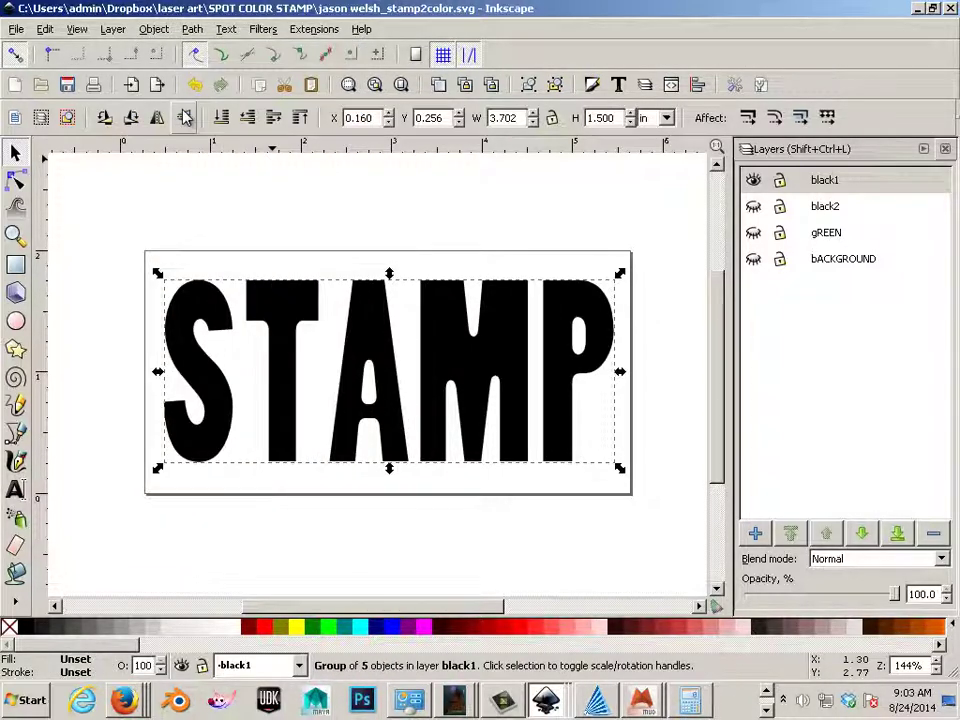
pyautogui.click(151, 32)
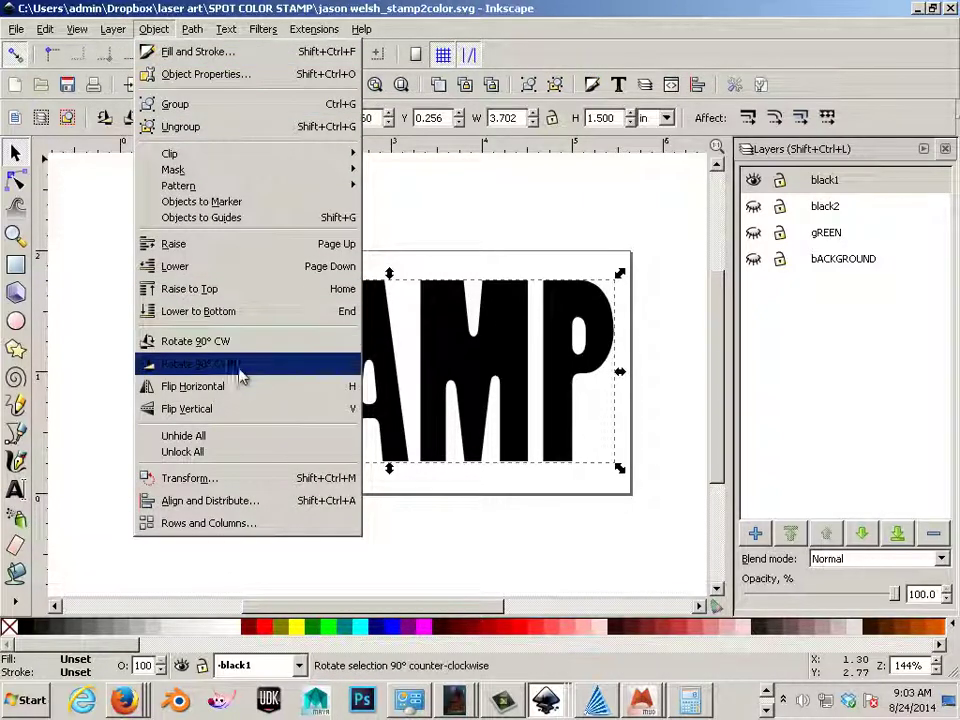
pyautogui.click(218, 396)
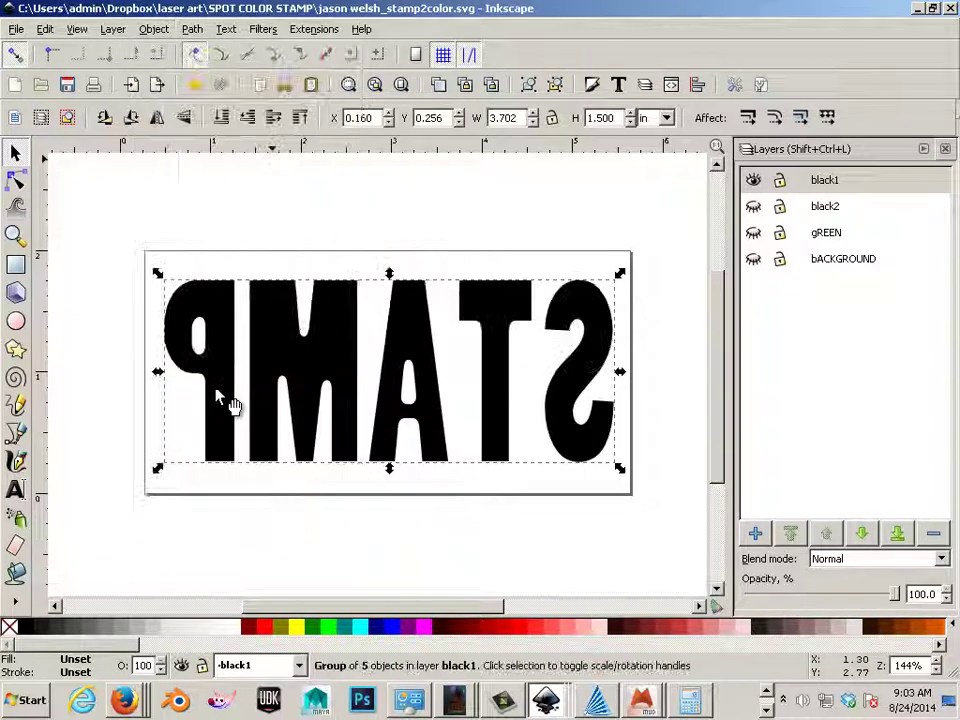
# Group the six outline shapes on black2 and flip the group horizontally
pyautogui.click(753, 180)
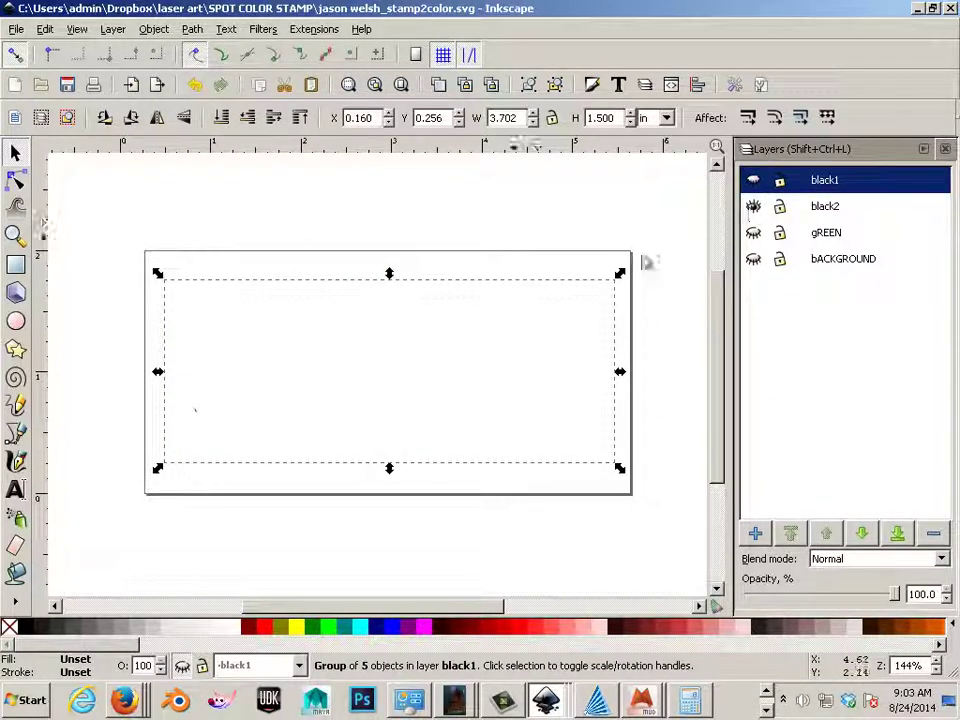
pyautogui.click(826, 207)
pyautogui.moveTo(677, 225); pyautogui.dragTo(107, 561)
pyautogui.click(153, 28)
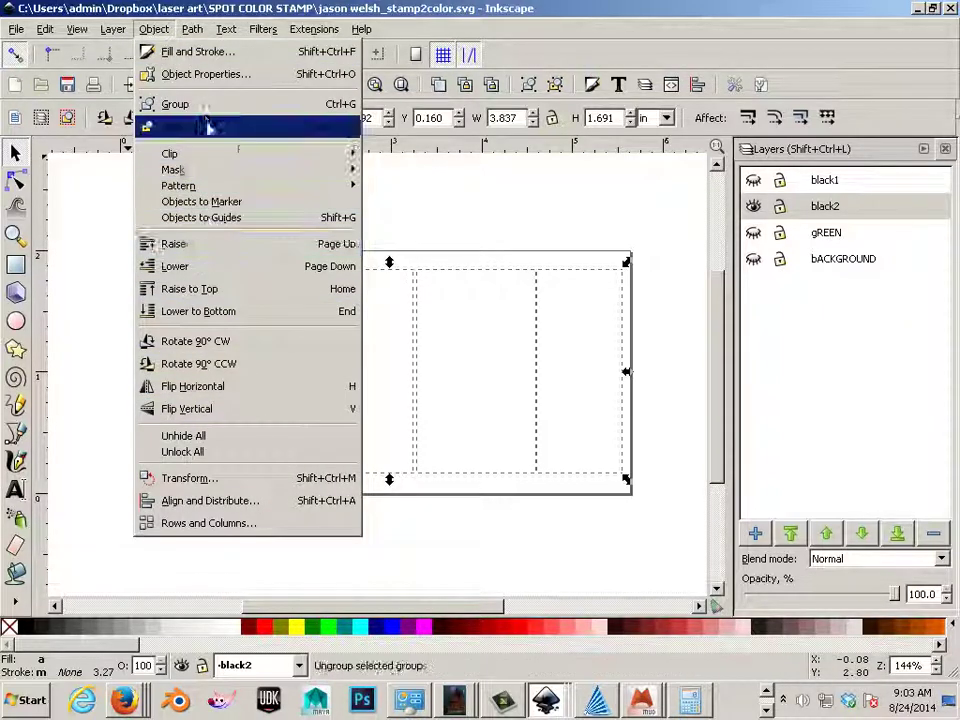
pyautogui.click(160, 104)
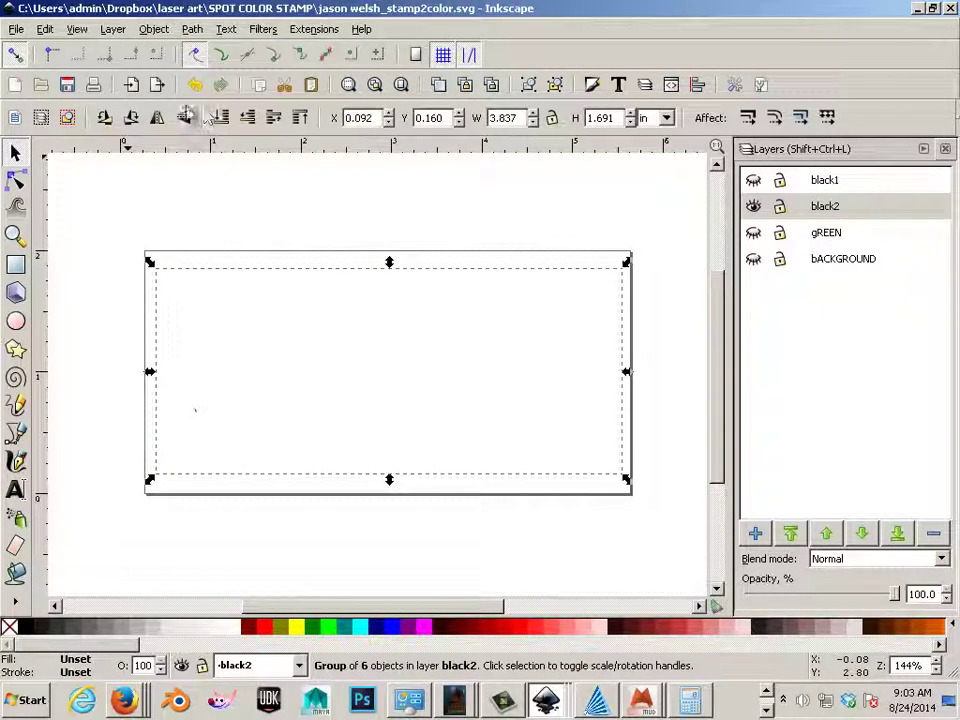
pyautogui.click(153, 28)
pyautogui.click(205, 390)
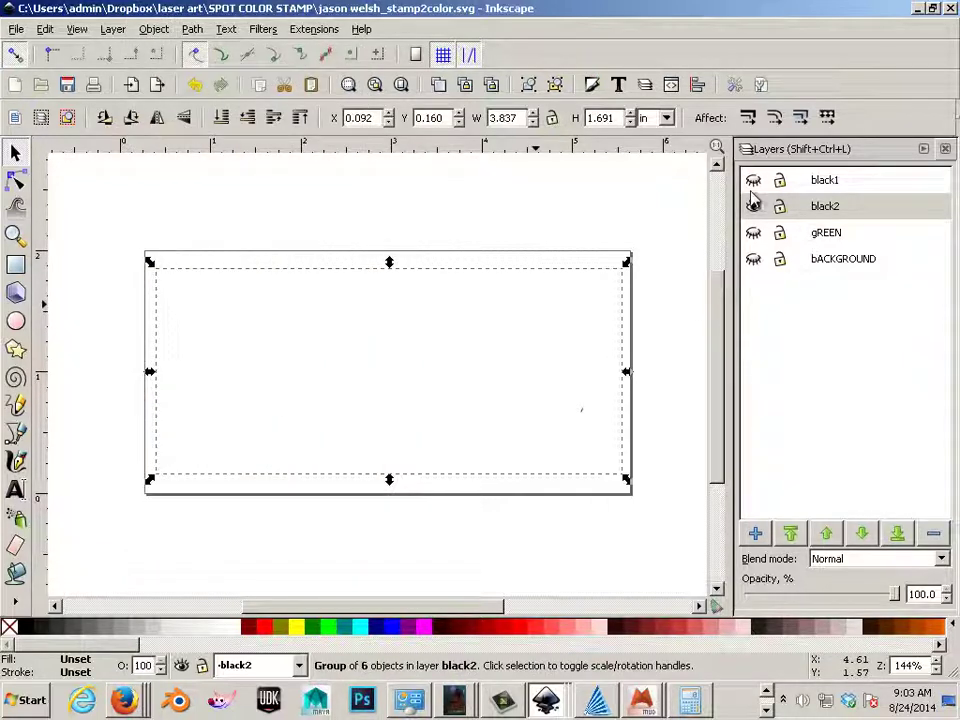
# Show the BACKGROUND layer and hide both the black1 and black2 layers
pyautogui.click(753, 180)
pyautogui.click(753, 180)
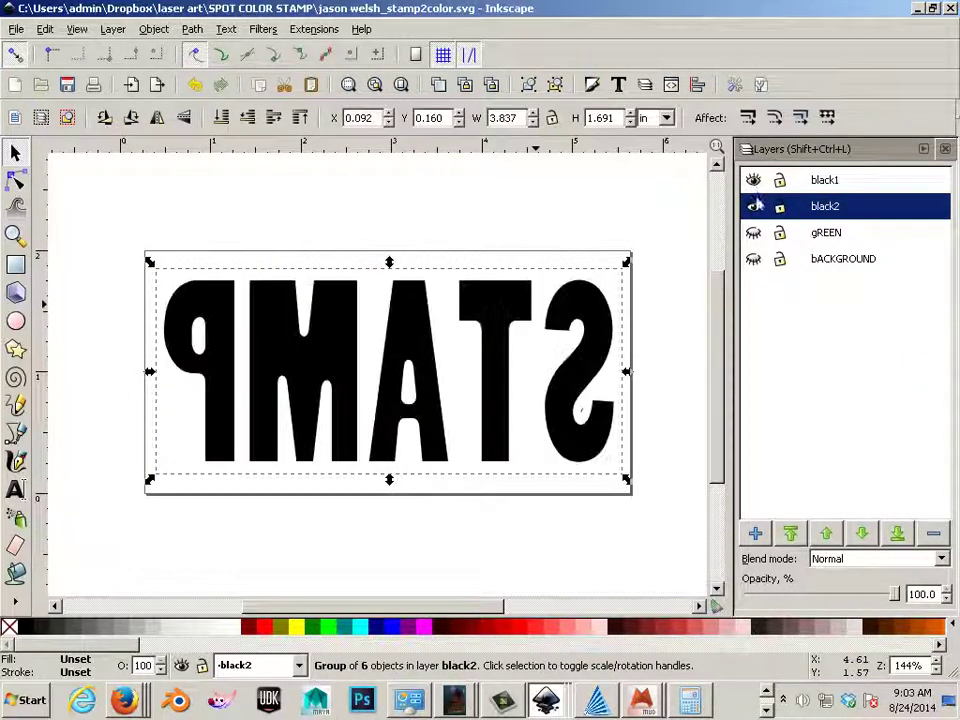
pyautogui.click(753, 259)
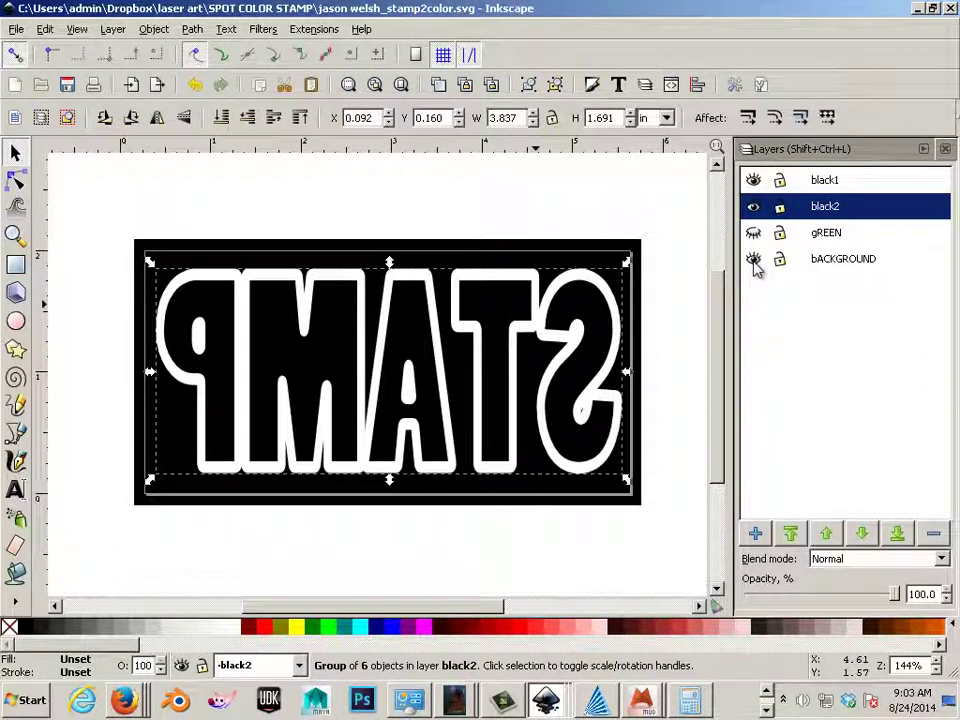
pyautogui.click(753, 206)
pyautogui.click(753, 180)
# Make gREEN the current, visible layer with BACKGROUND hidden, and select its letters
pyautogui.click(818, 232)
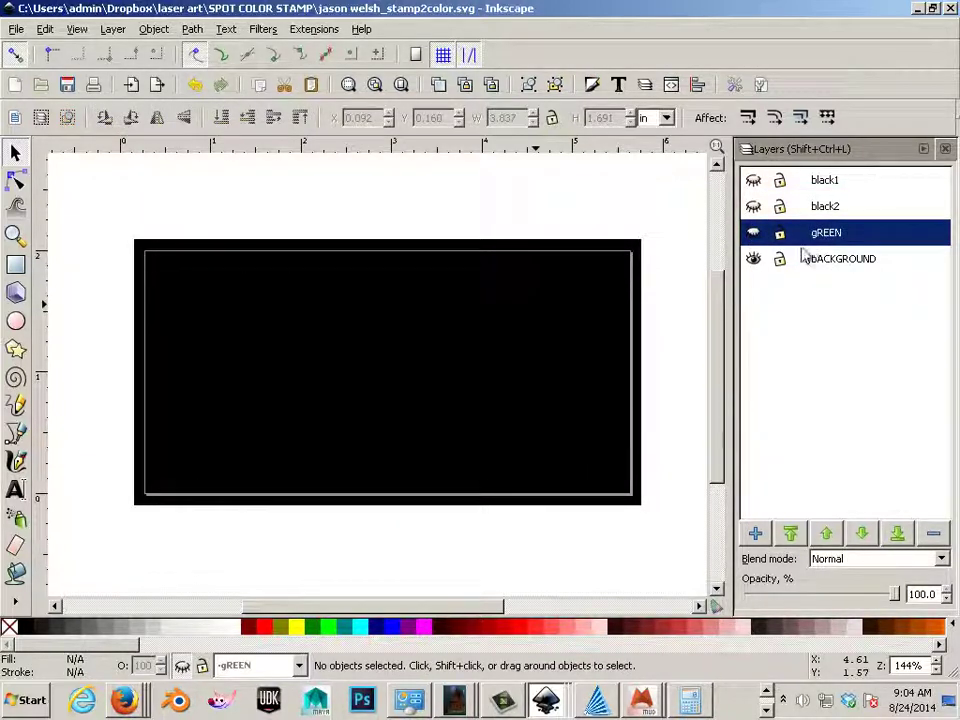
pyautogui.click(753, 259)
pyautogui.moveTo(664, 228); pyautogui.dragTo(118, 523)
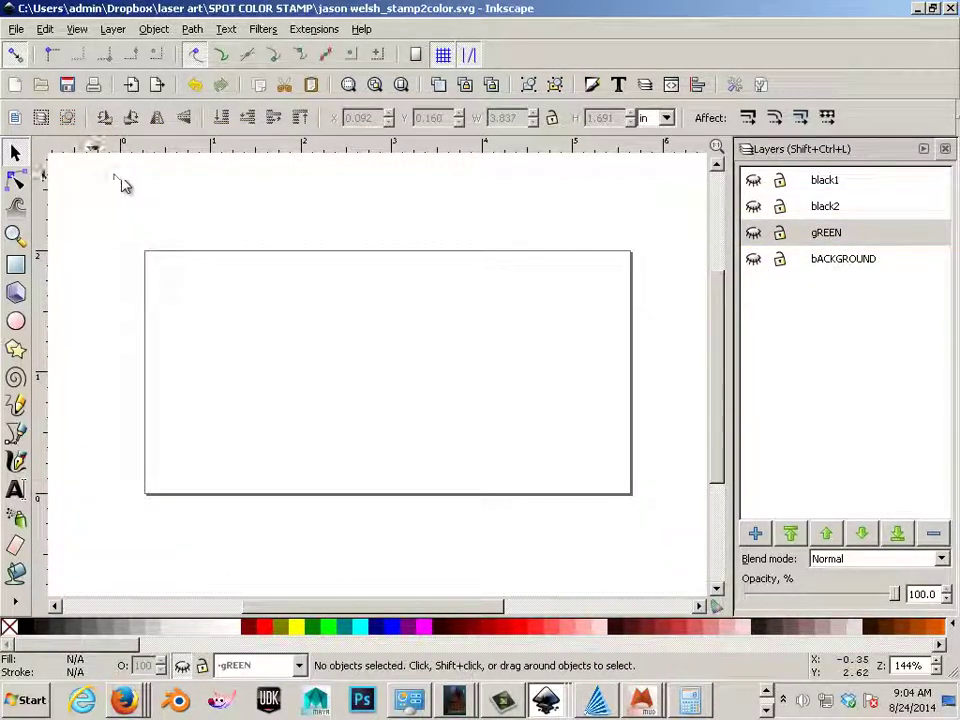
pyautogui.click(753, 232)
pyautogui.moveTo(646, 229); pyautogui.dragTo(147, 543)
# Flip the green STAMP letters horizontally and show the BACKGROUND layer again
pyautogui.click(153, 29)
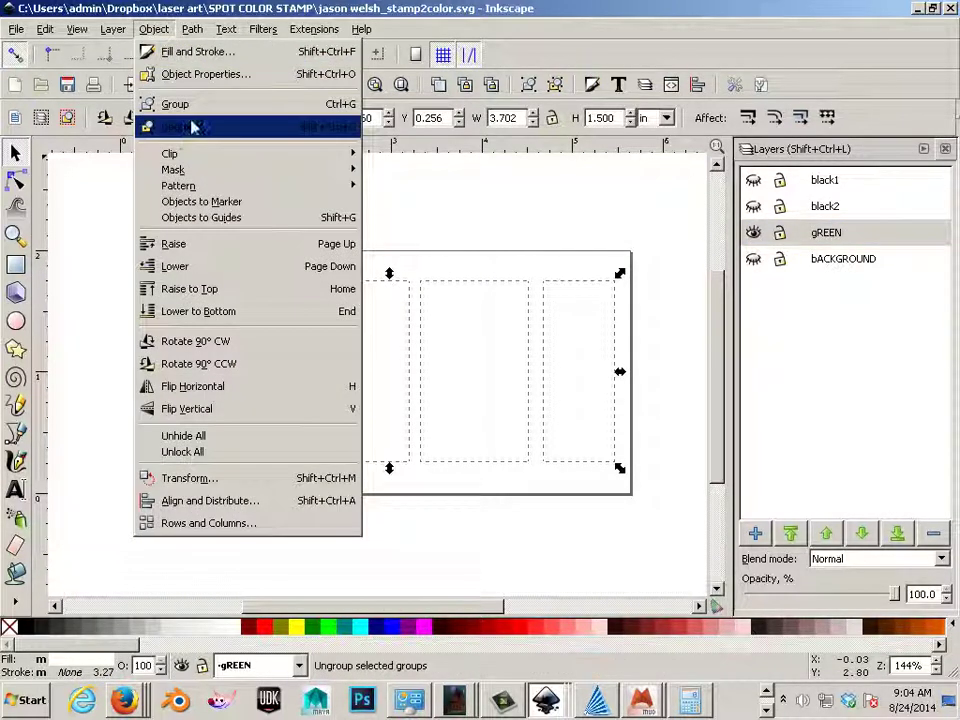
pyautogui.click(188, 128)
pyautogui.click(153, 29)
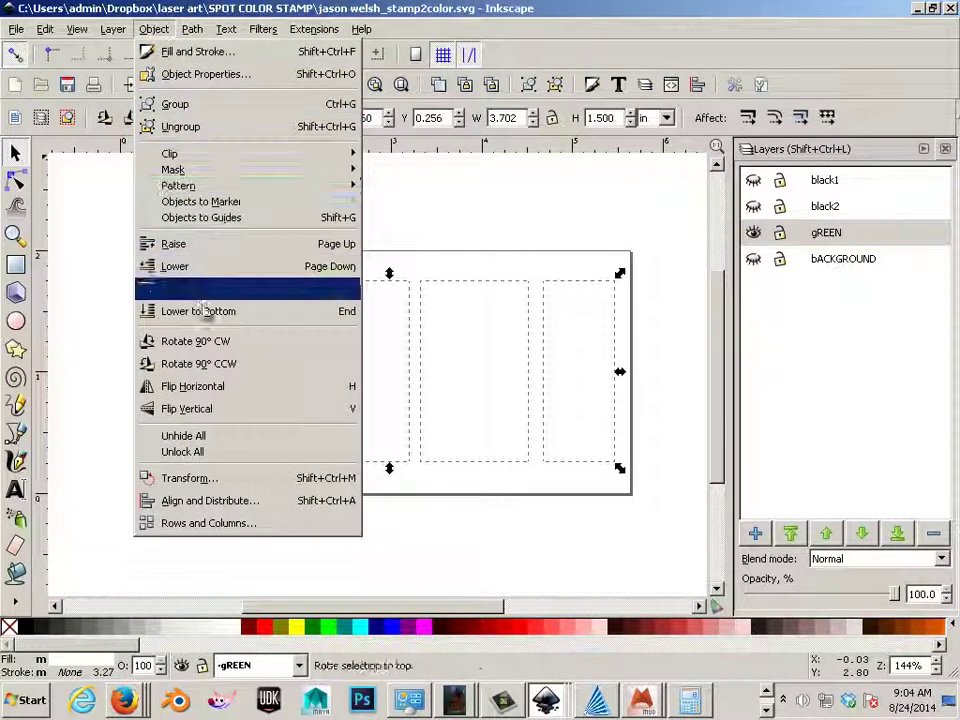
pyautogui.click(205, 395)
pyautogui.click(753, 258)
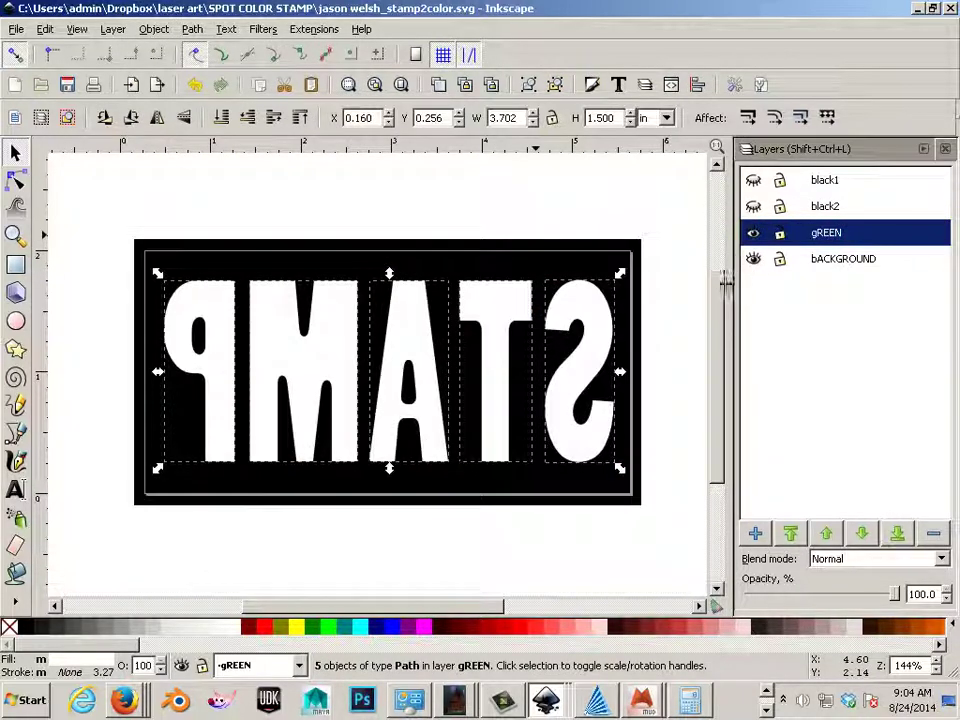
pyautogui.click(379, 199)
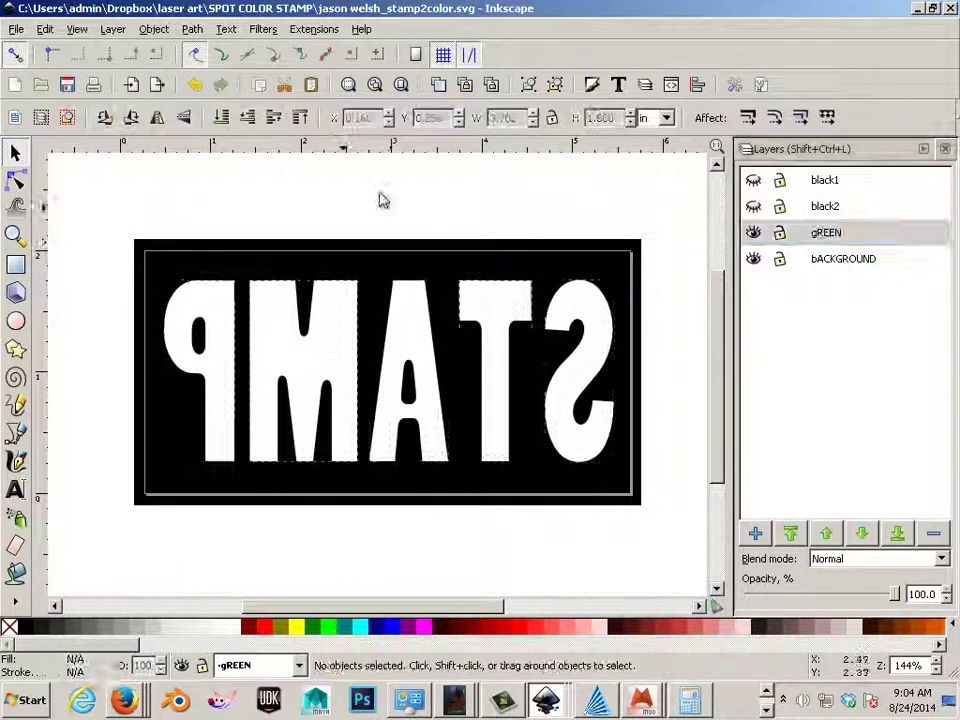
# Save the artwork under the new name STAMP3.svg
pyautogui.click(16, 29)
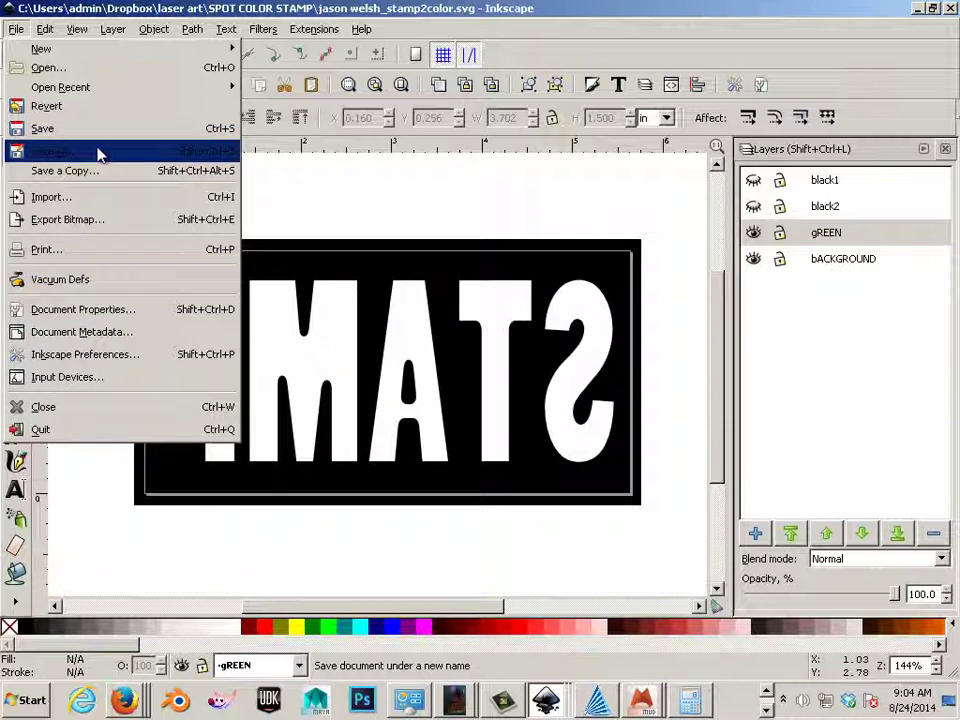
pyautogui.click(40, 150)
pyautogui.click(48, 127)
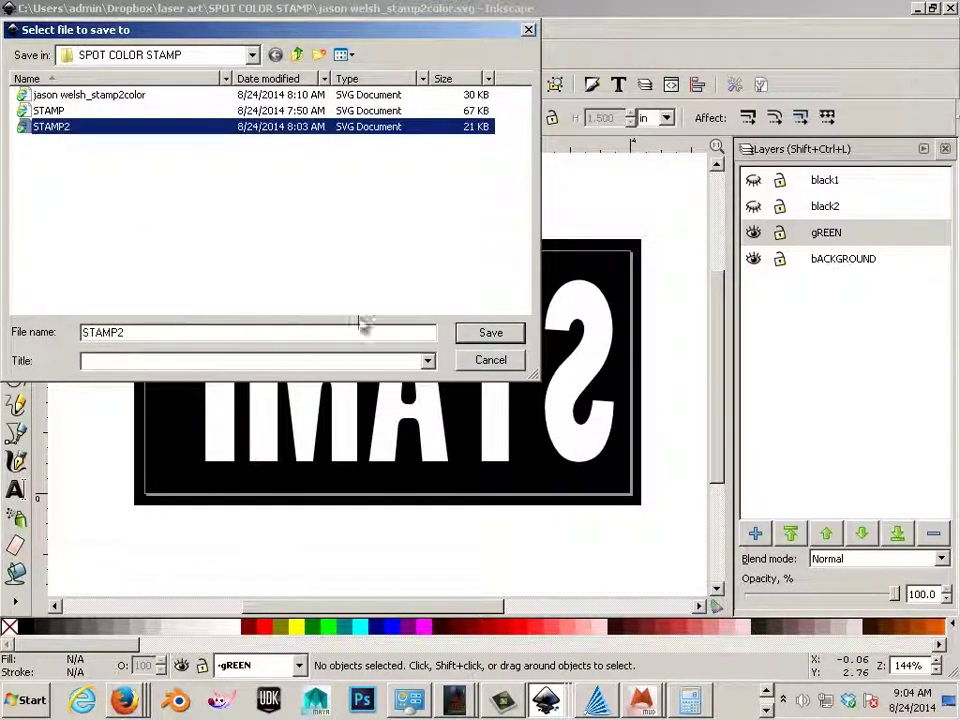
pyautogui.click(218, 331)
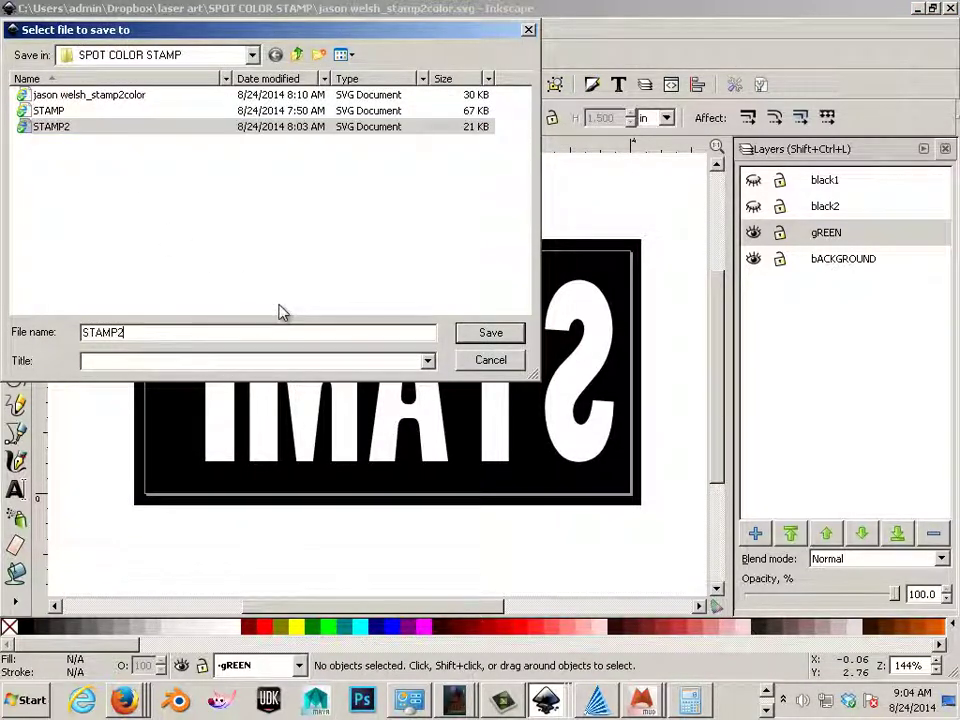
pyautogui.press('BackSpace')
pyautogui.write('3')
pyautogui.click(489, 334)
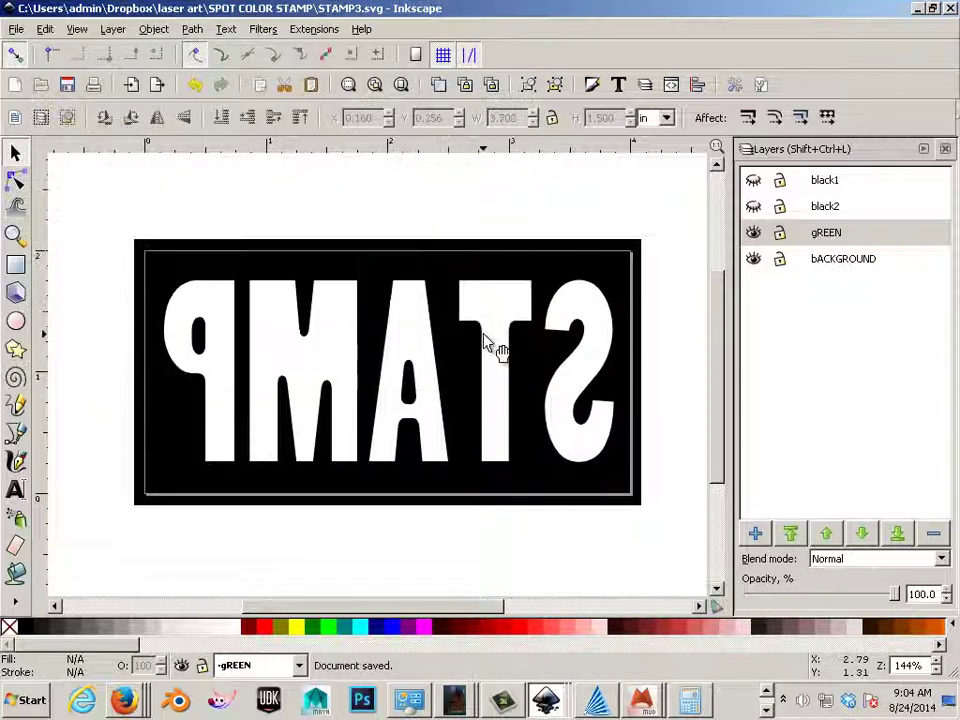